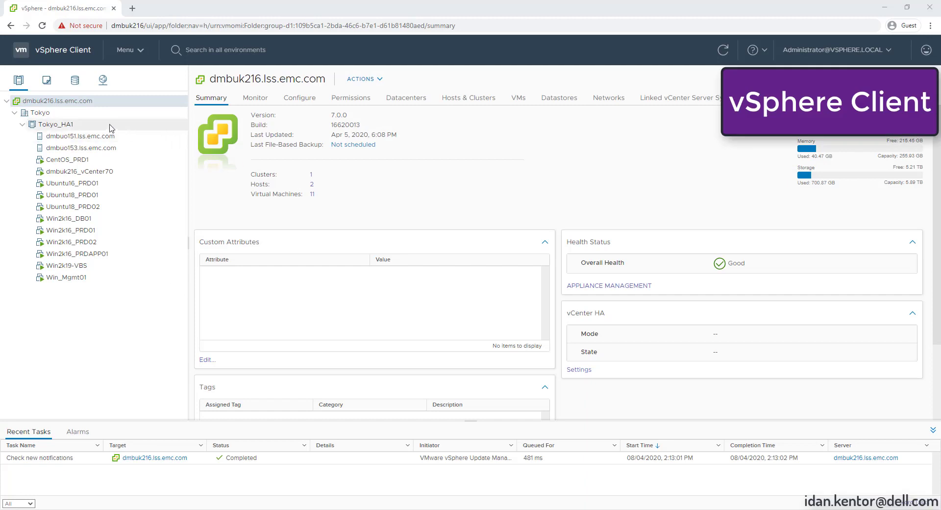
# Deploy the local vRPA .ova file as an OVF template onto the Tokyo_HA1 cluster
pyautogui.rightClick(56, 127)
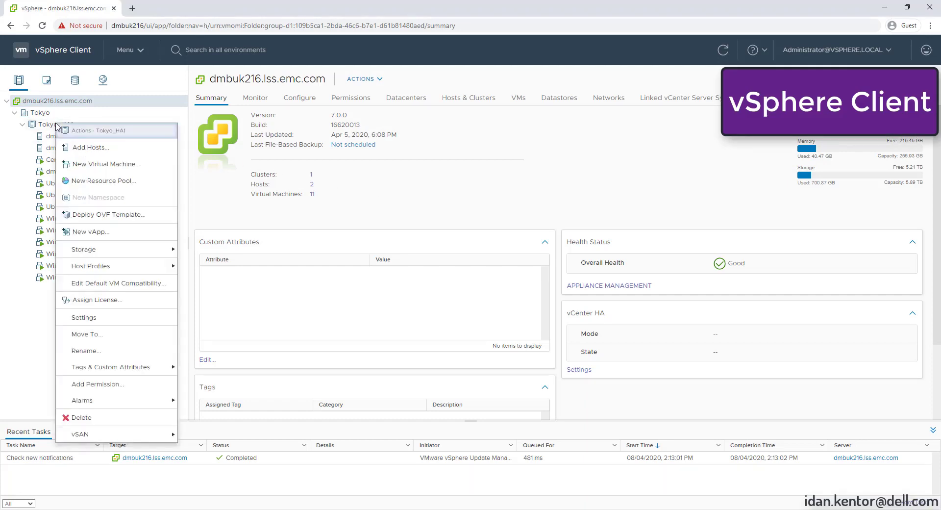
pyautogui.click(115, 222)
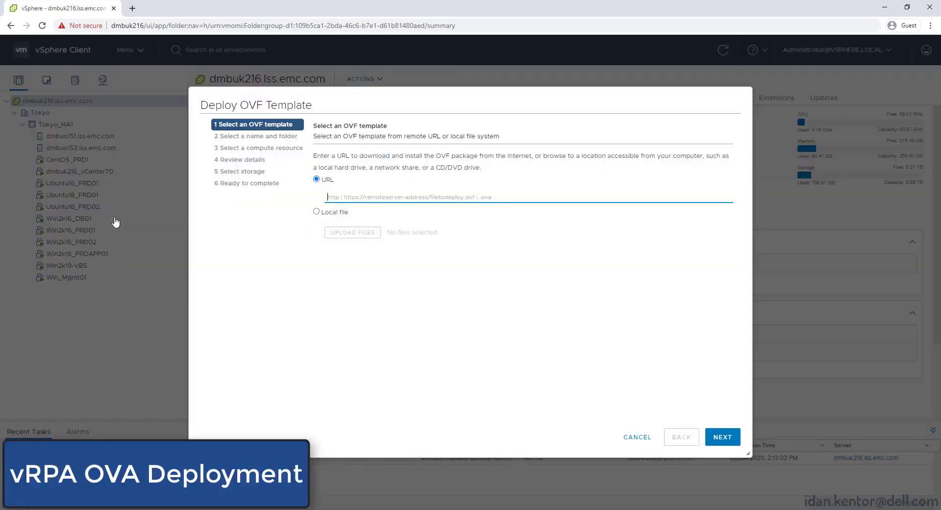
pyautogui.click(316, 211)
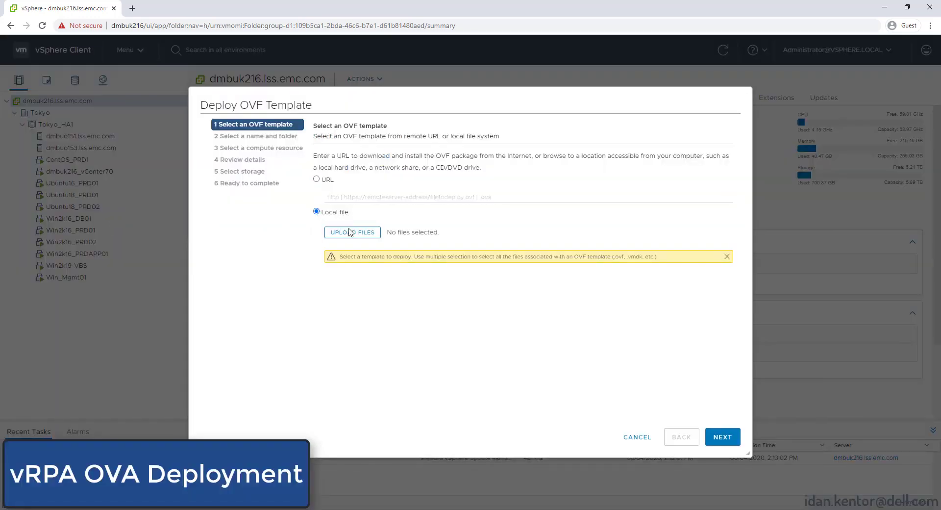
pyautogui.click(352, 232)
pyautogui.click(208, 68)
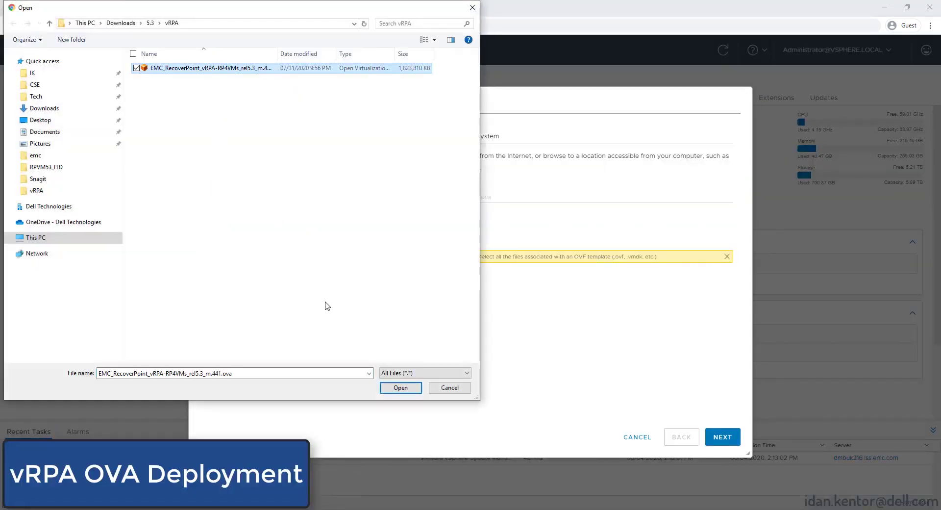
pyautogui.click(405, 391)
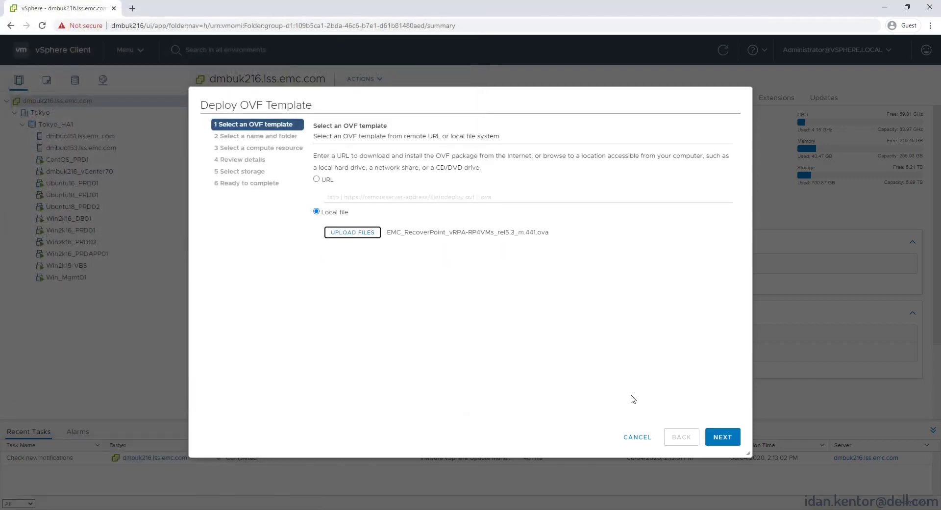
pyautogui.click(706, 433)
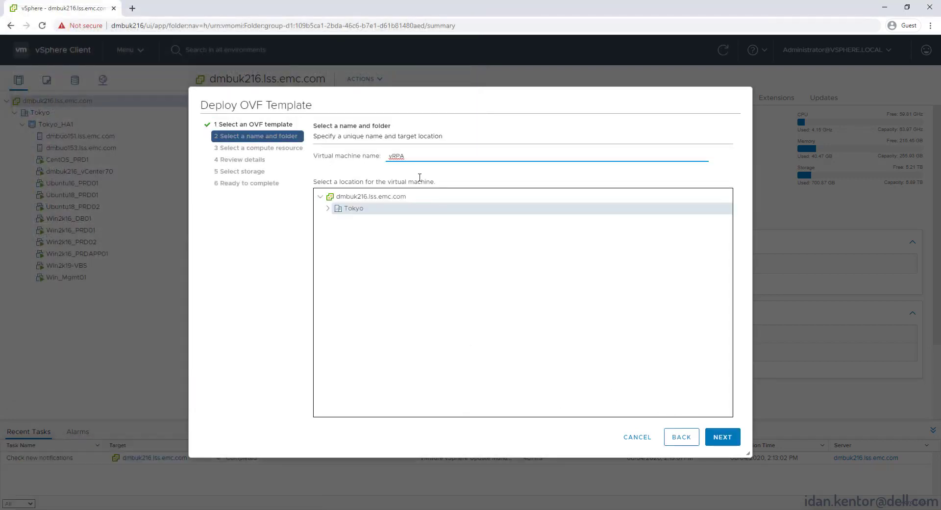
# Name the VM Tokyo_vRPA1, keep the default compute resource, and accept all licence agreements
pyautogui.moveTo(410, 158); pyautogui.dragTo(350, 162)
pyautogui.write('Tokyo_')
pyautogui.click(720, 436)
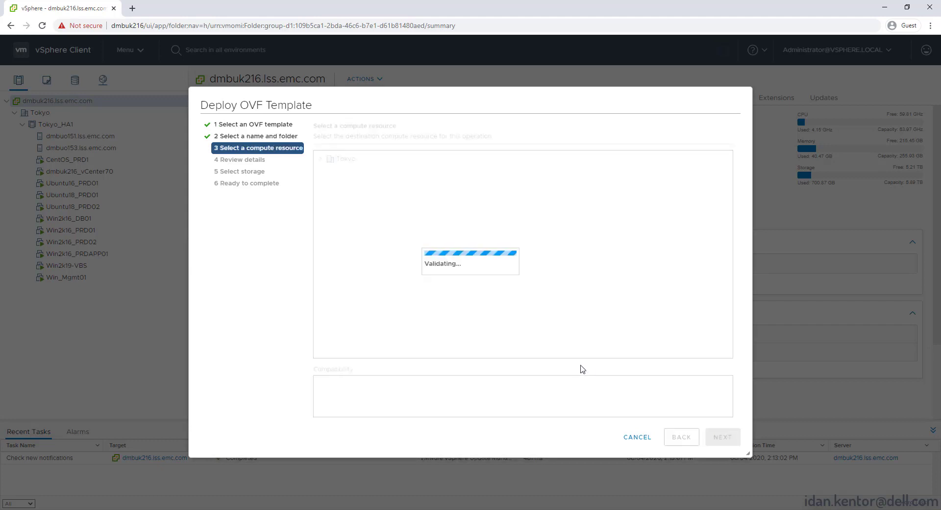
pyautogui.click(723, 437)
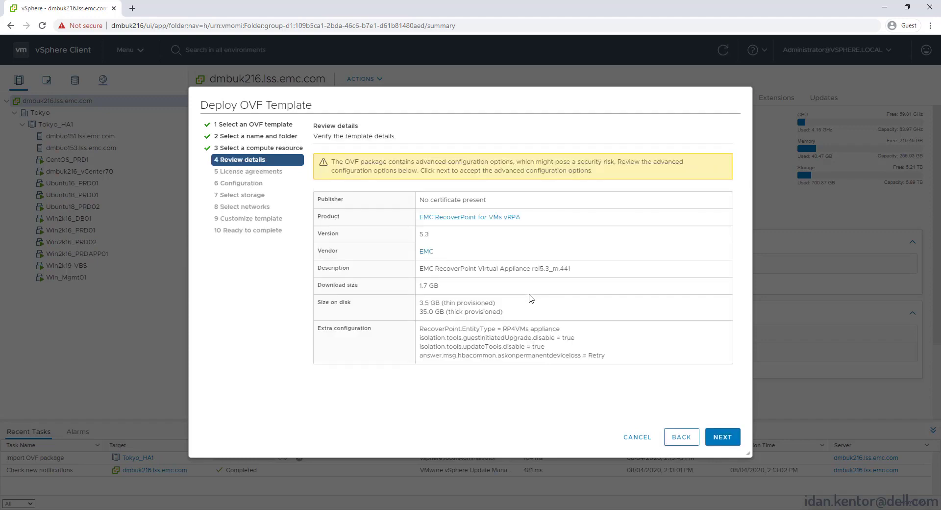
pyautogui.click(722, 437)
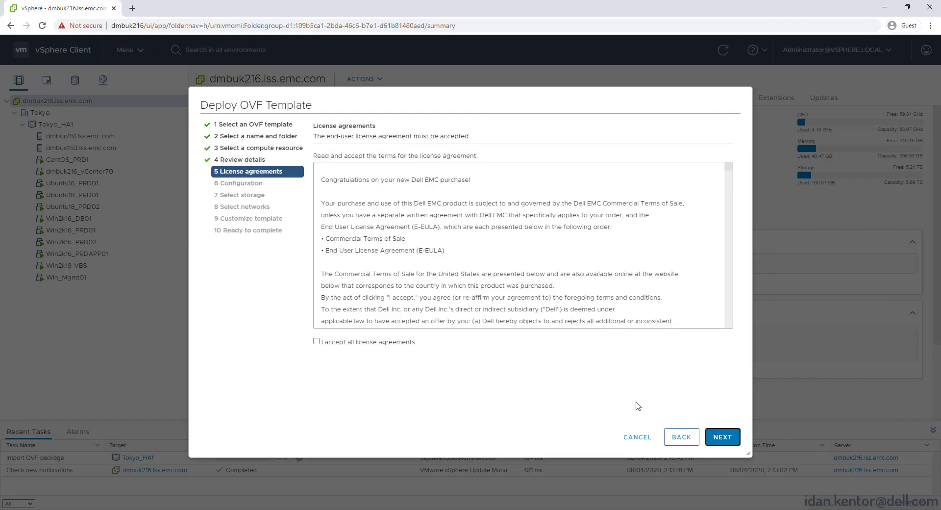
pyautogui.click(317, 342)
pyautogui.click(722, 436)
# Keep the default configuration, store it on XtremIO_0606_DS1, and map management to VM Network
pyautogui.click(720, 433)
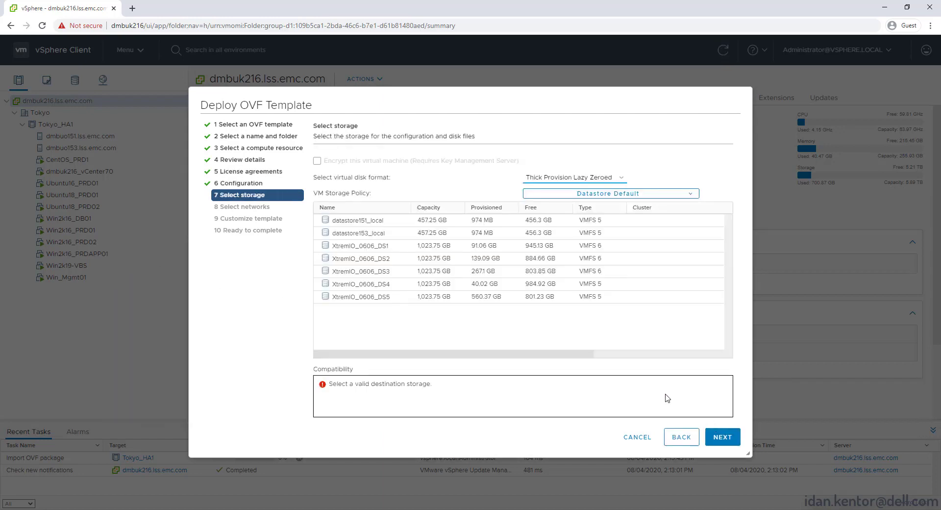
pyautogui.click(374, 248)
pyautogui.click(720, 436)
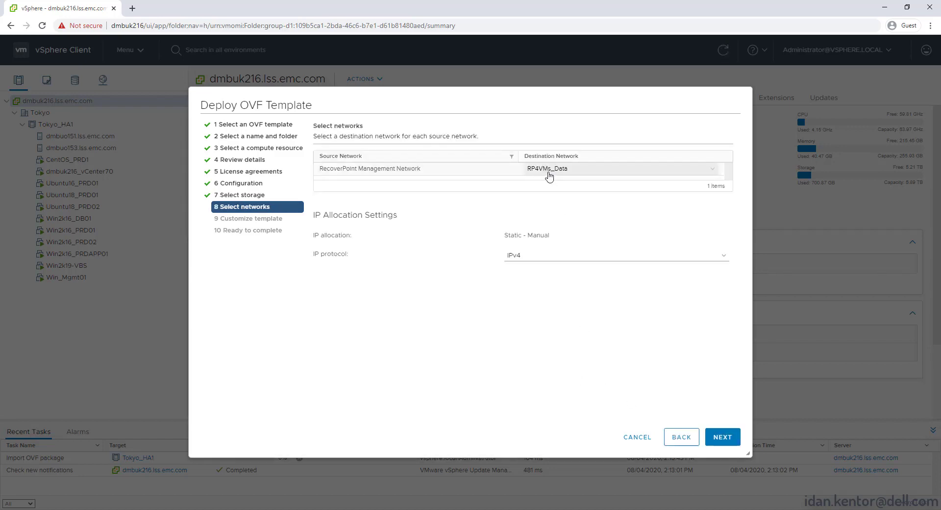
pyautogui.click(549, 171)
pyautogui.click(560, 231)
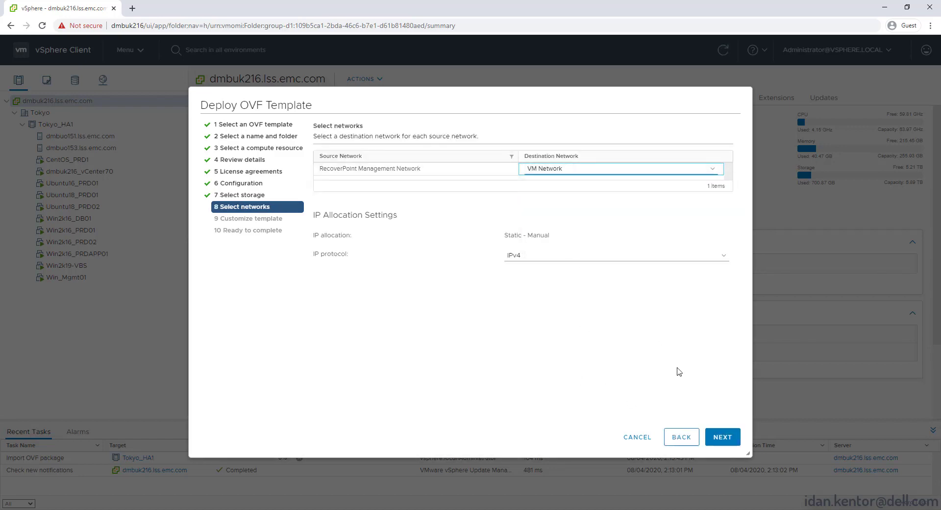
pyautogui.click(722, 436)
# Set IP 10.224.214.247, mask 255.255.248.0, gateway 10.224.208.1, and finish the vRPA deployment
pyautogui.click(488, 225)
pyautogui.write('10.224')
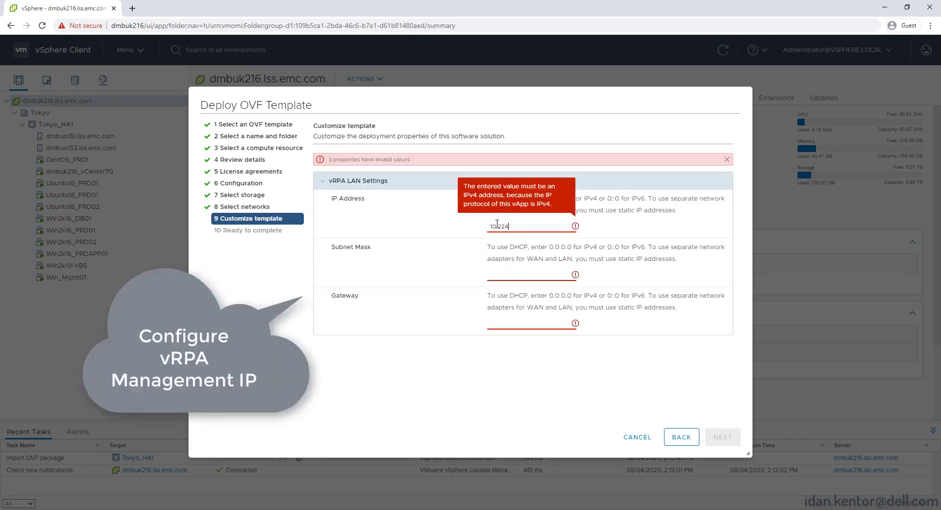
pyautogui.write('.214.247')
pyautogui.press('Tab')
pyautogui.write('2')
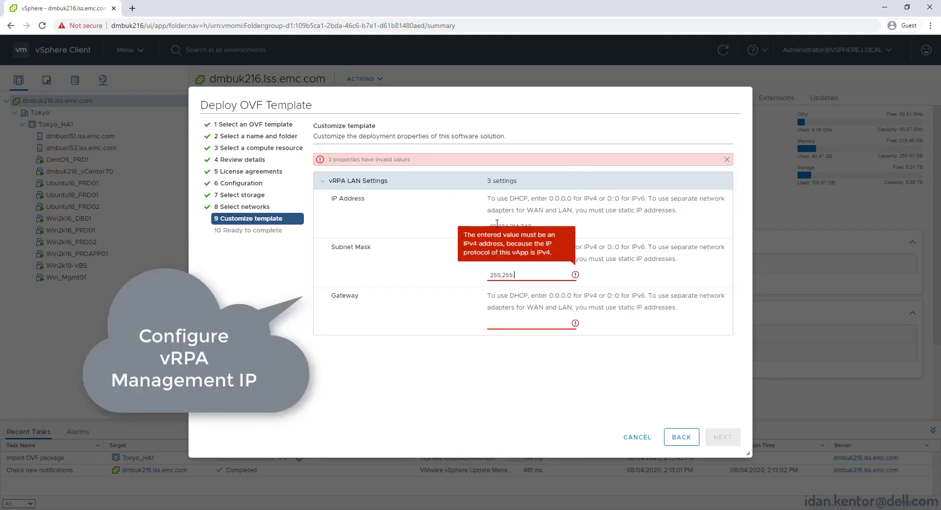
pyautogui.write('55.255.248.0')
pyautogui.press('Tab')
pyautogui.write('10.224.208.1')
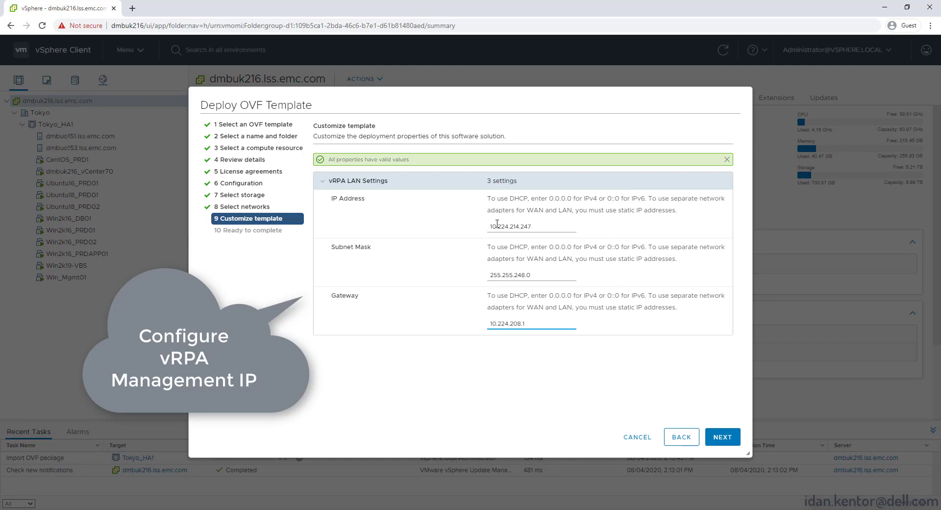
pyautogui.click(721, 435)
pyautogui.click(722, 437)
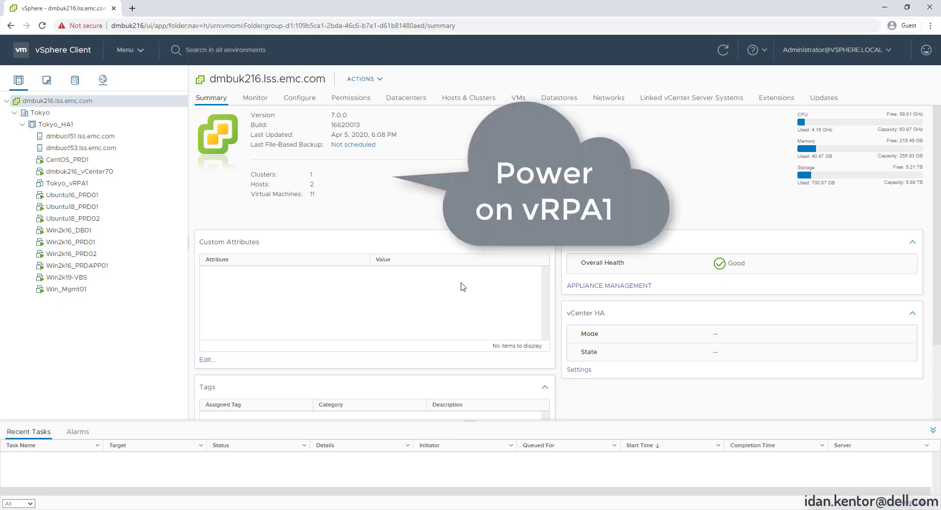
# Power on Tokyo_vRPA1, then power on Tokyo_vRPA2, from each VM's Power menu
pyautogui.rightClick(65, 185)
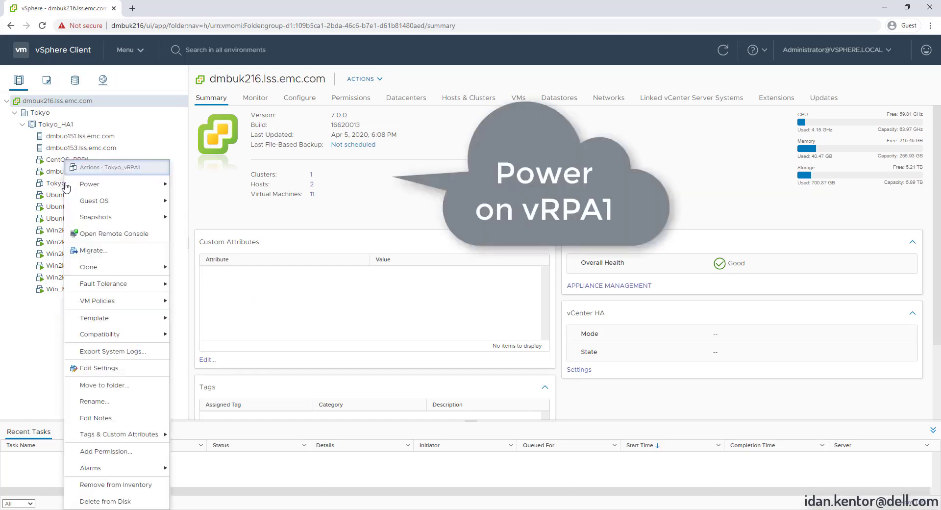
pyautogui.click(187, 184)
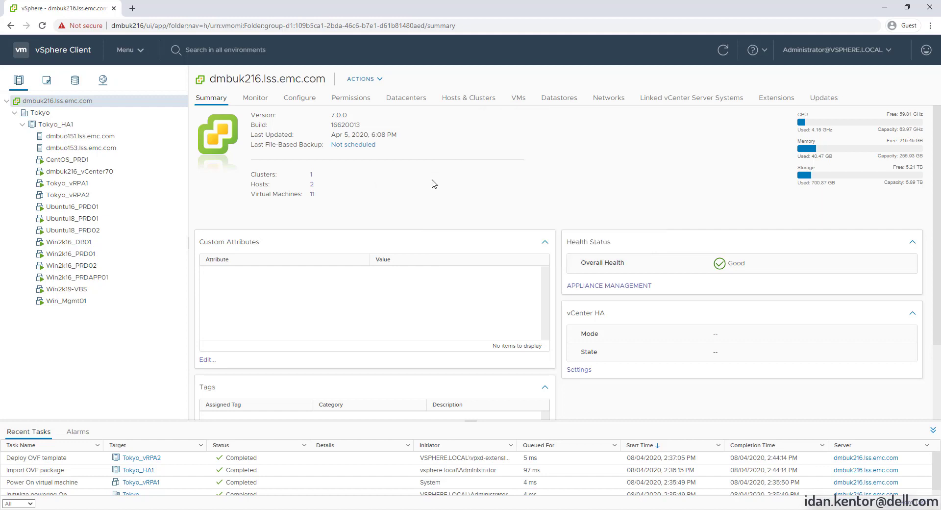
pyautogui.rightClick(83, 195)
pyautogui.moveTo(155, 189)
pyautogui.click(206, 185)
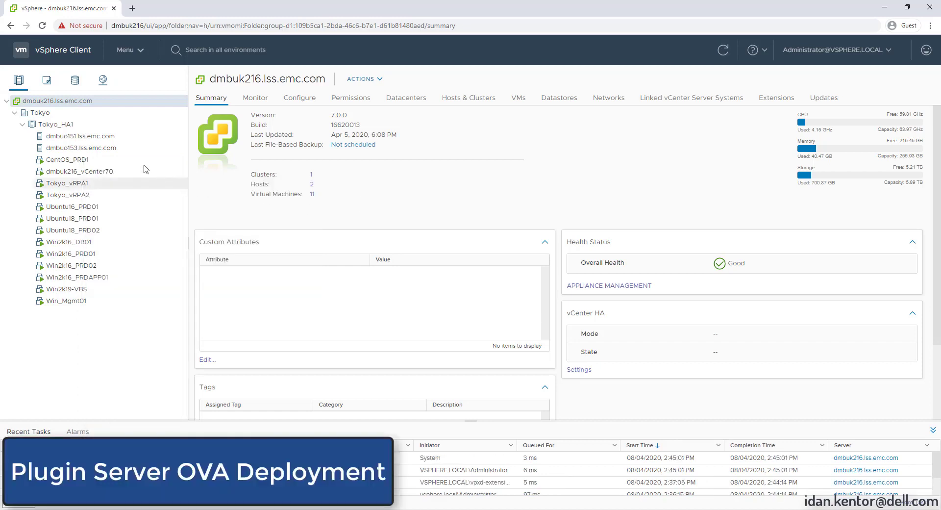
# Deploy an OVF template on Tokyo_HA1 from the Plugin Server folder's RecoverPoint-PluginServer_v5.3_9.ova
pyautogui.rightClick(65, 127)
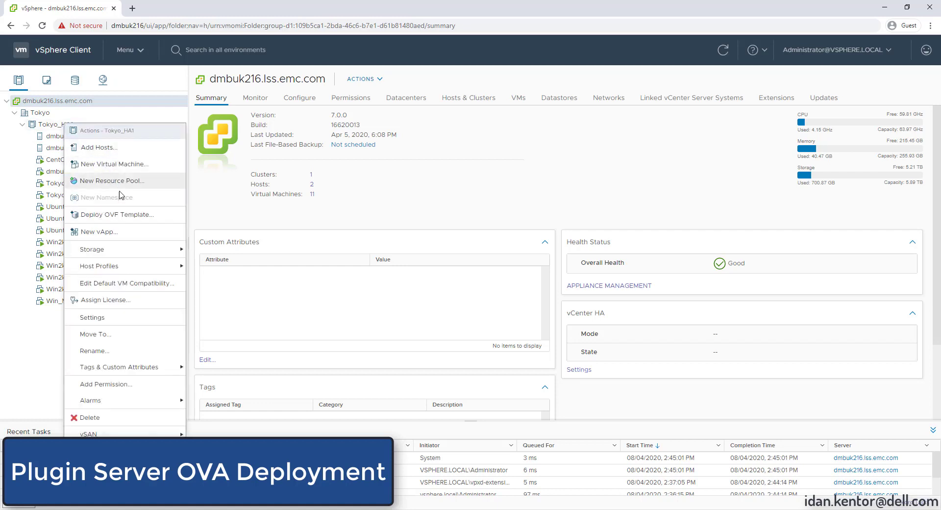
pyautogui.click(130, 210)
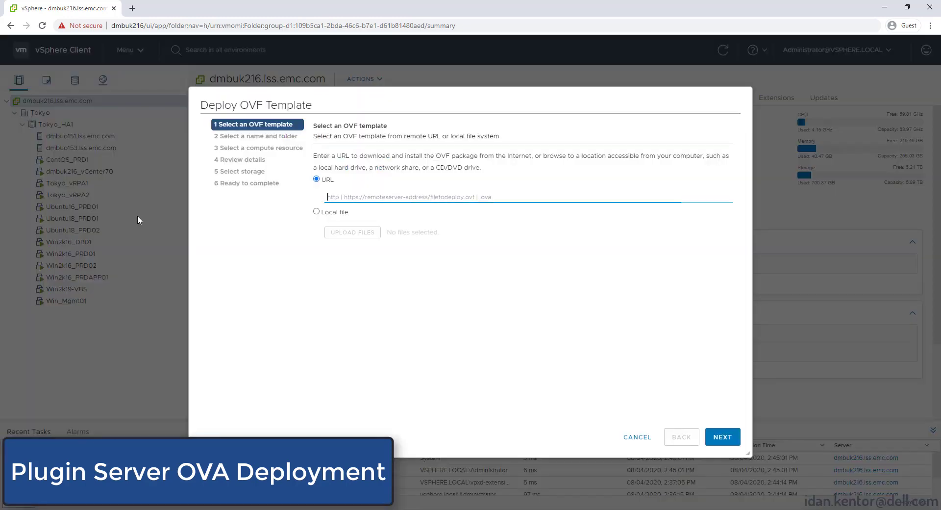
pyautogui.click(316, 212)
pyautogui.click(353, 233)
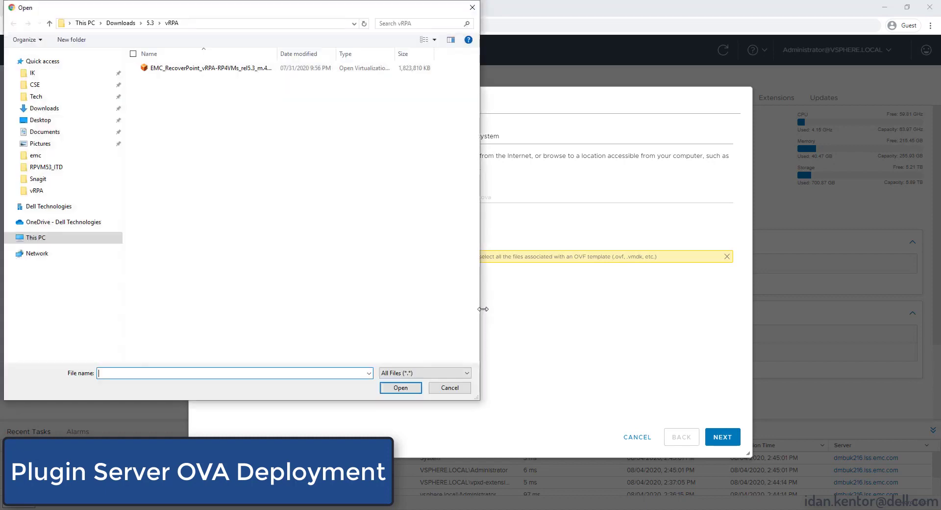
pyautogui.click(150, 23)
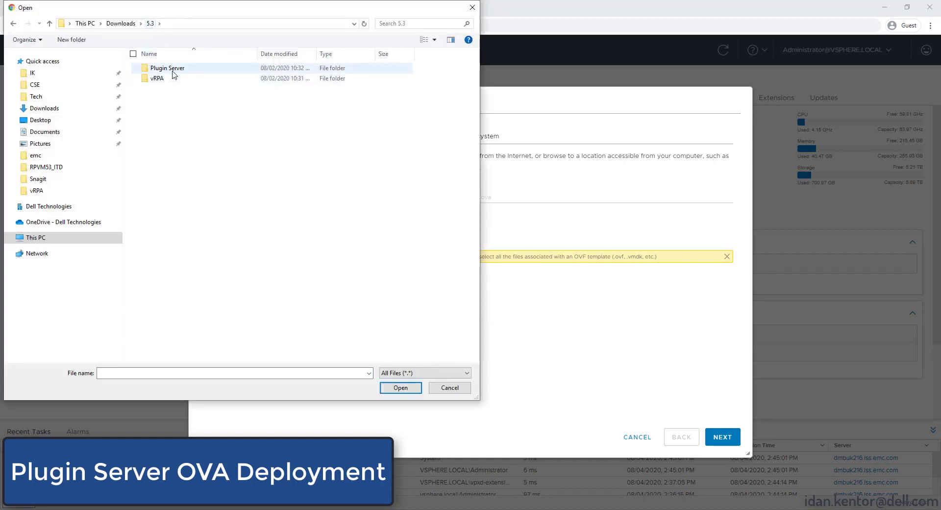
pyautogui.doubleClick(173, 73)
pyautogui.click(206, 69)
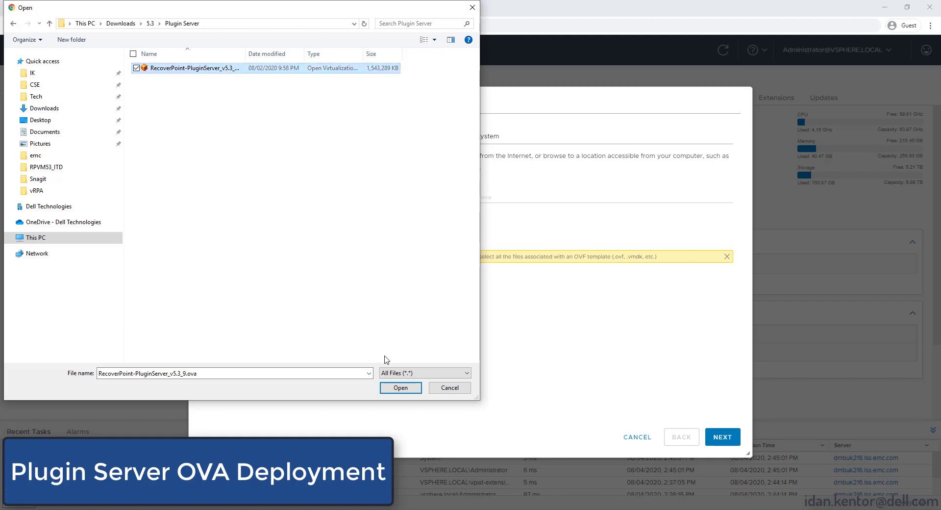
pyautogui.click(400, 388)
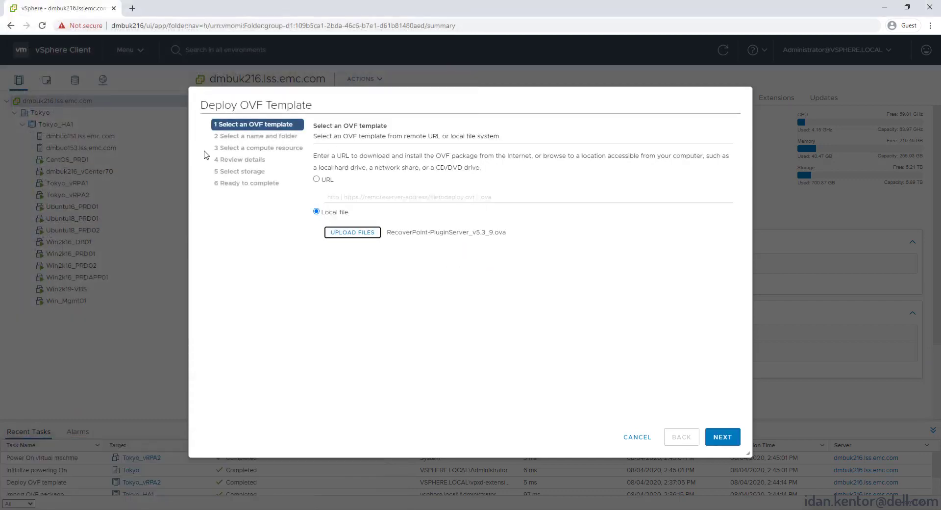
# Name the VM Tokyo_Plugin-Server, keep default compute and details, and store it on XtremIO_0606_DS3
pyautogui.click(728, 438)
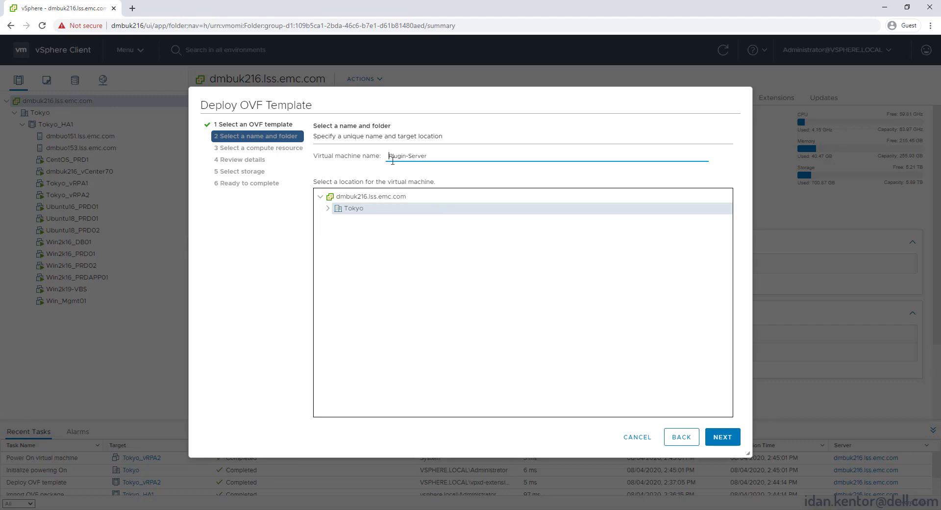
pyautogui.write('Tokyo_')
pyautogui.click(716, 434)
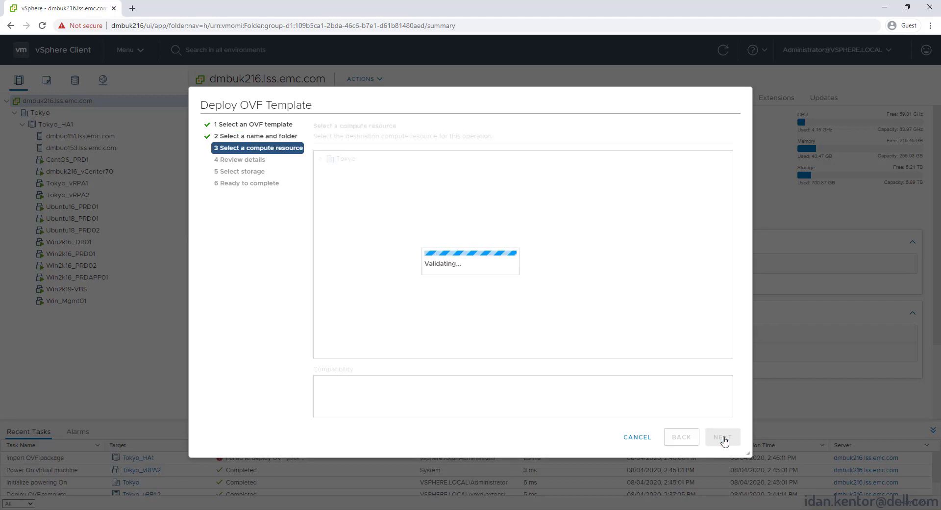
pyautogui.click(719, 437)
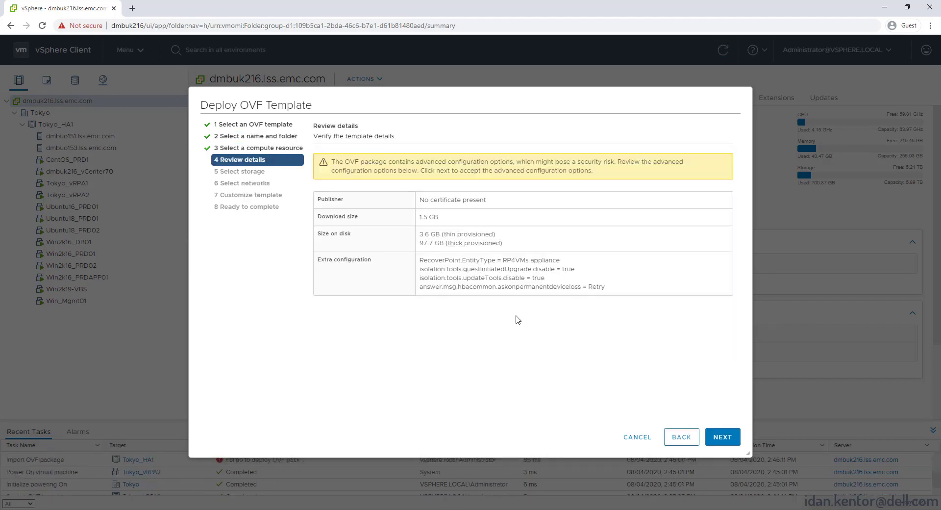
pyautogui.click(721, 433)
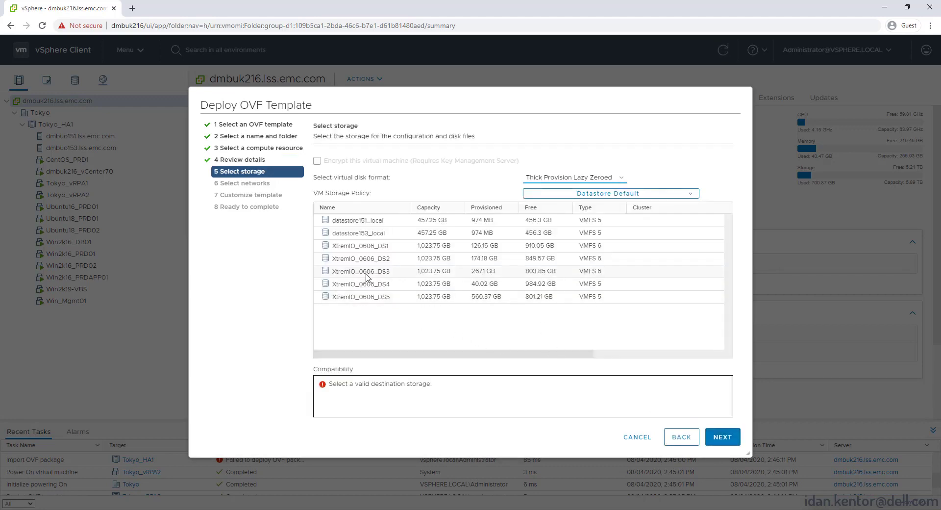
pyautogui.click(374, 274)
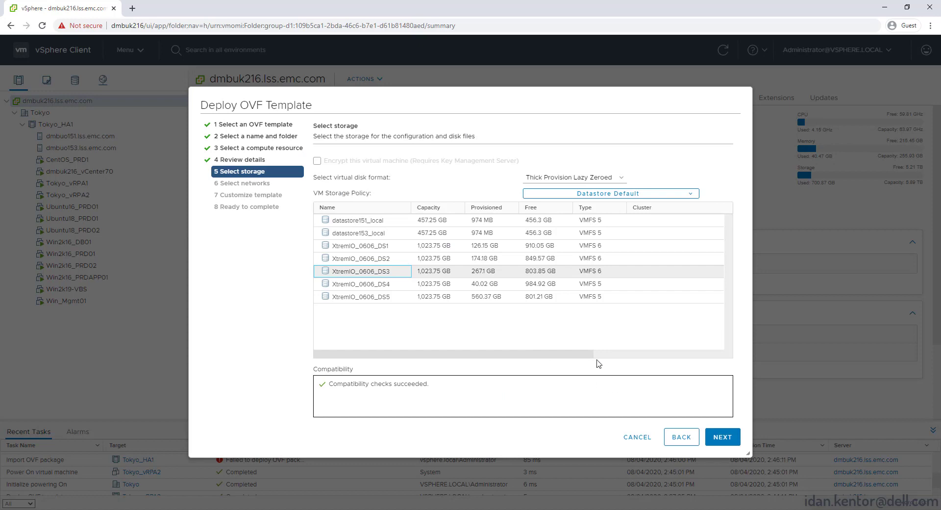
pyautogui.click(726, 433)
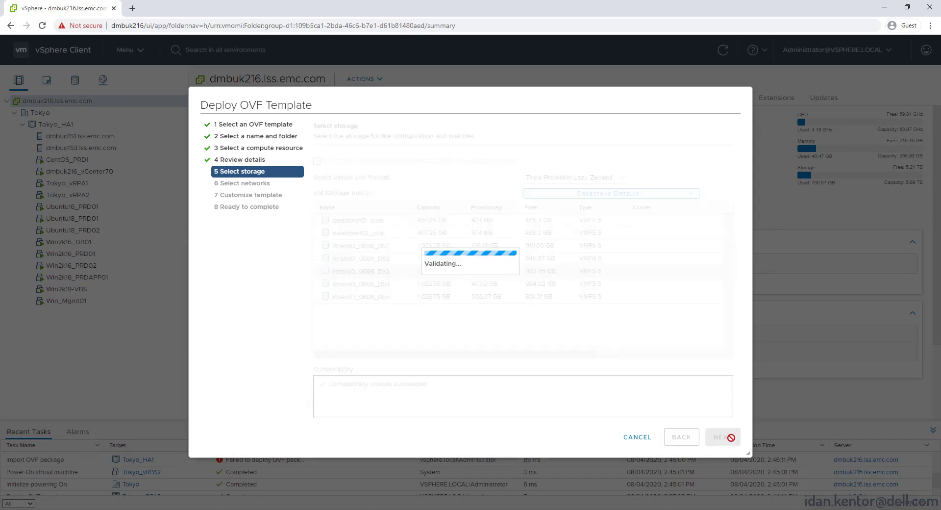
# Map the plugin server's management network to VM Network
pyautogui.click(562, 174)
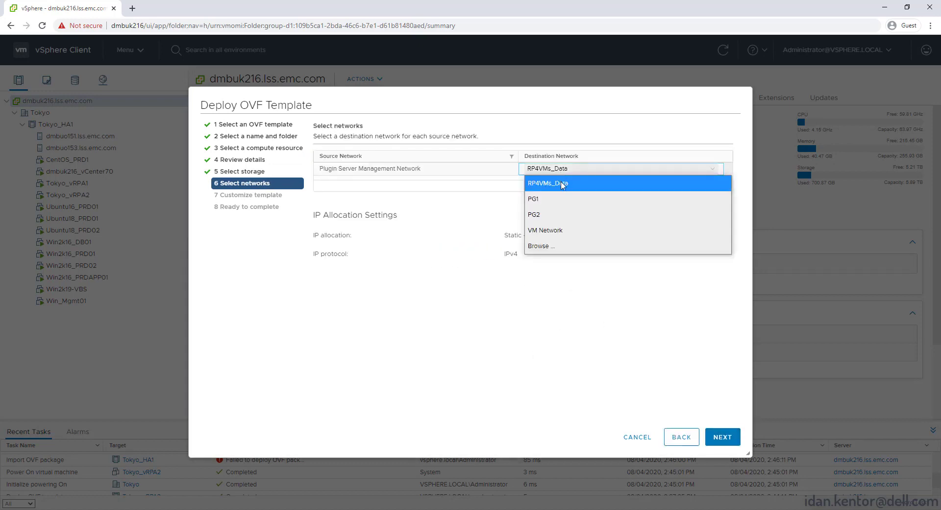
pyautogui.click(563, 230)
pyautogui.click(721, 437)
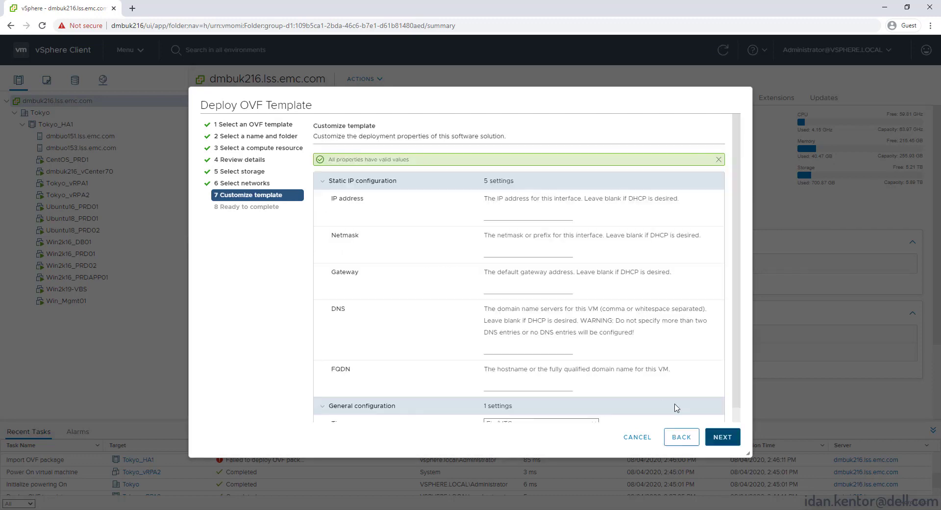
# Enter IP 10.224.214.215, mask 255.255.248.0, gateway 10.224.208.1, DNS 10.106.16.22, FQDN, then finish deploying
pyautogui.click(502, 218)
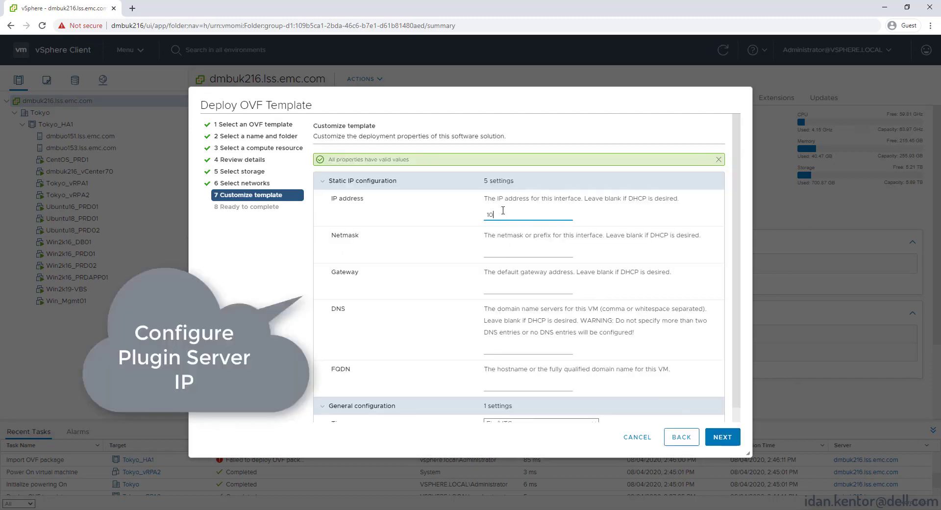
pyautogui.click(515, 251)
pyautogui.write('255.255.24')
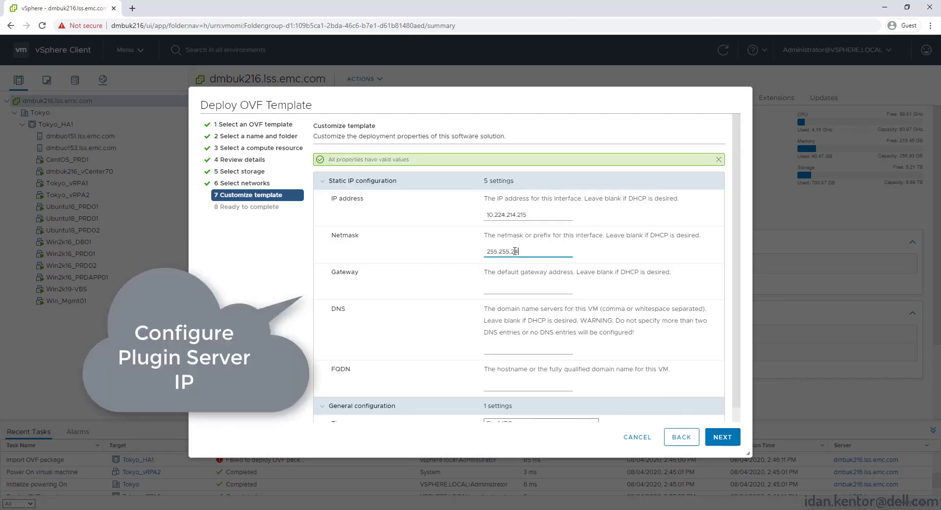
pyautogui.write('8.0')
pyautogui.press('Tab')
pyautogui.write('10')
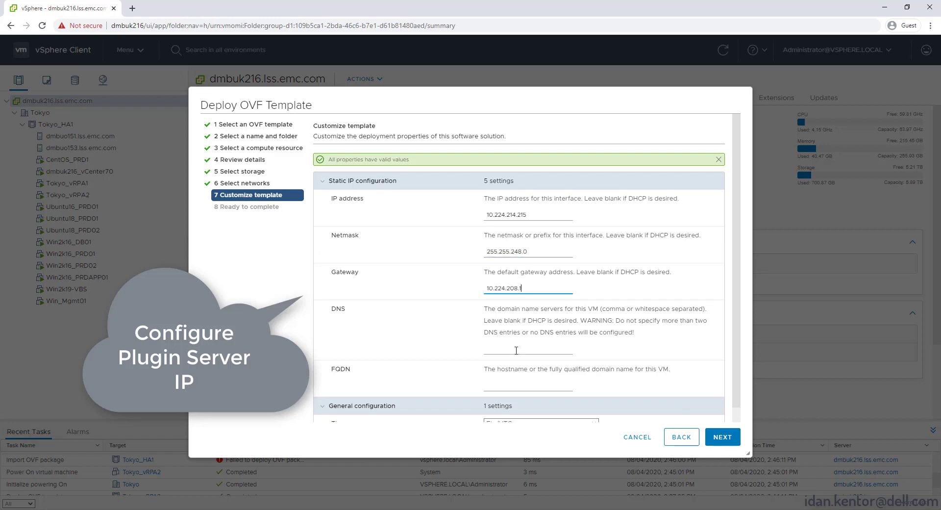
pyautogui.click(517, 349)
pyautogui.write('10.106.16.22')
pyautogui.click(506, 384)
pyautogui.write('dmbuo215.lss.emc.com')
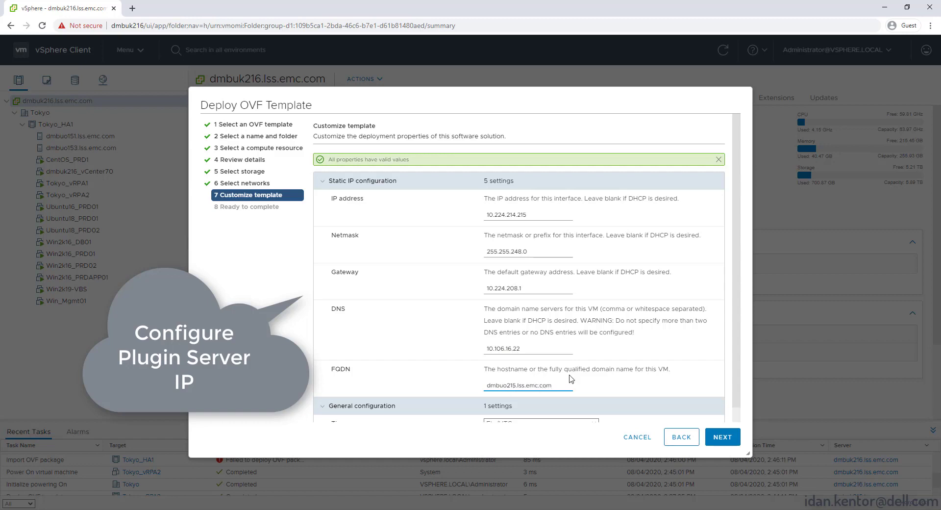
pyautogui.moveTo(740, 395); pyautogui.dragTo(746, 412)
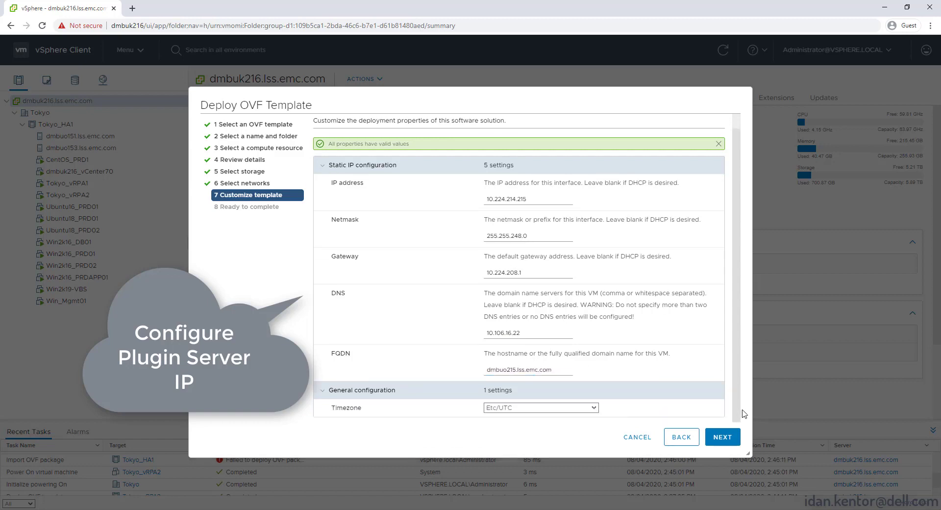
pyautogui.click(731, 441)
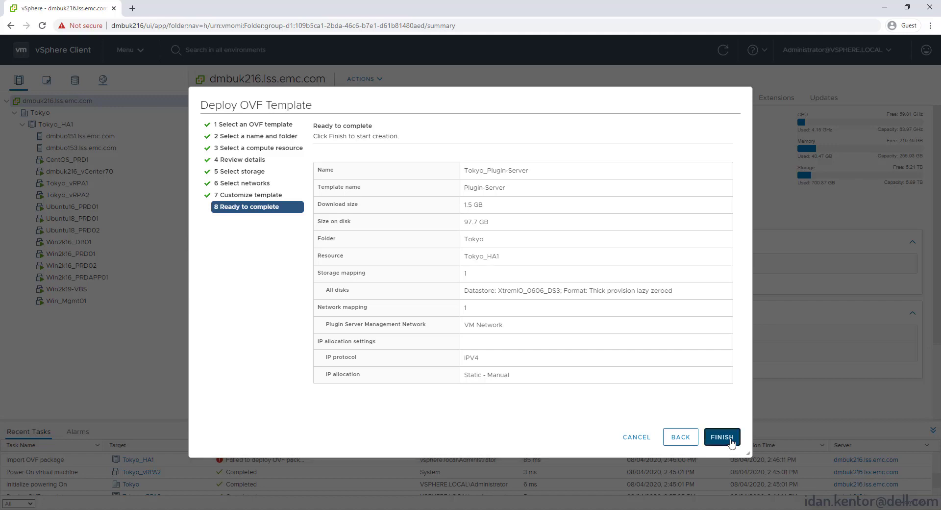
pyautogui.click(722, 437)
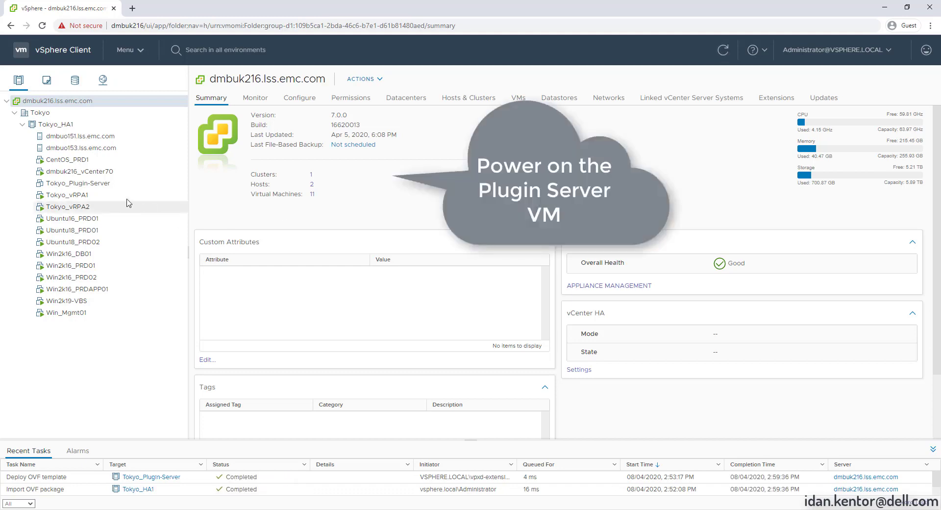
# Power on Tokyo_Plugin-Server from its Power menu, then open a new browser tab
pyautogui.rightClick(97, 185)
pyautogui.moveTo(177, 185)
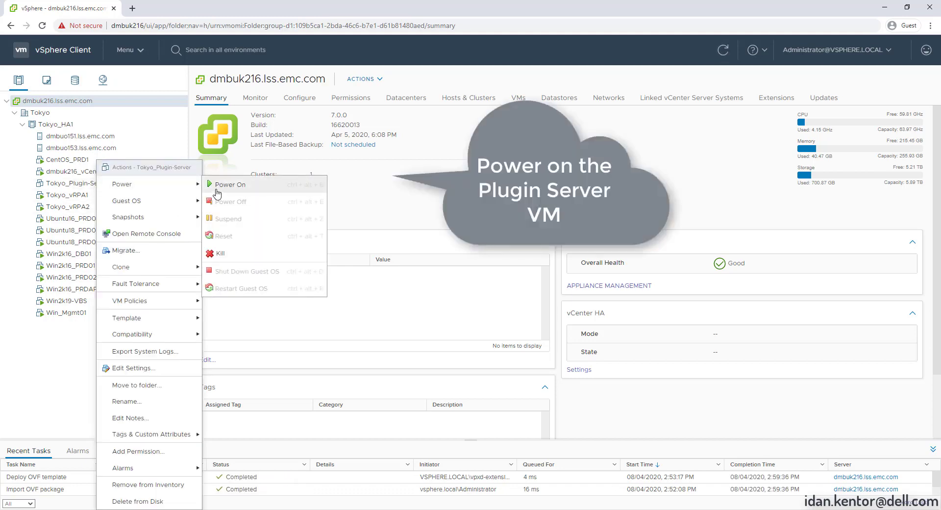
pyautogui.click(221, 190)
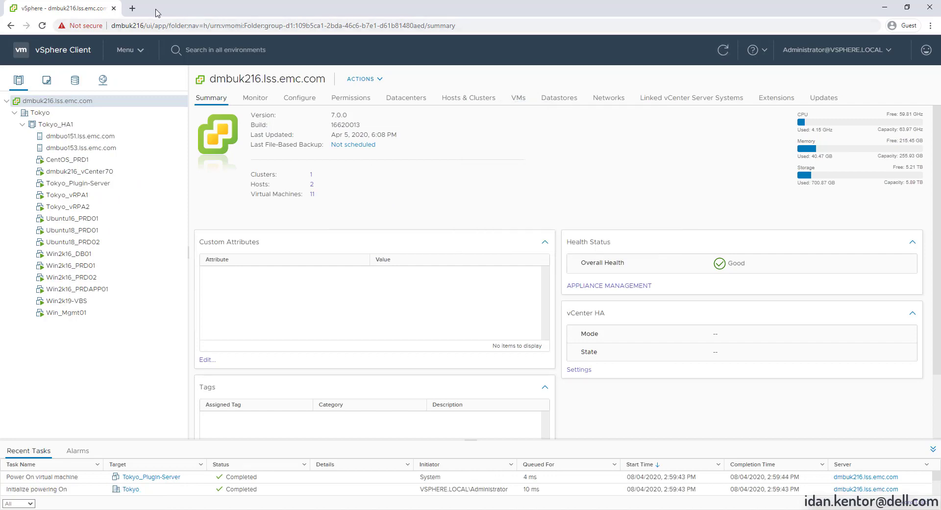
pyautogui.click(133, 9)
pyautogui.write('https://10.224.214.247')
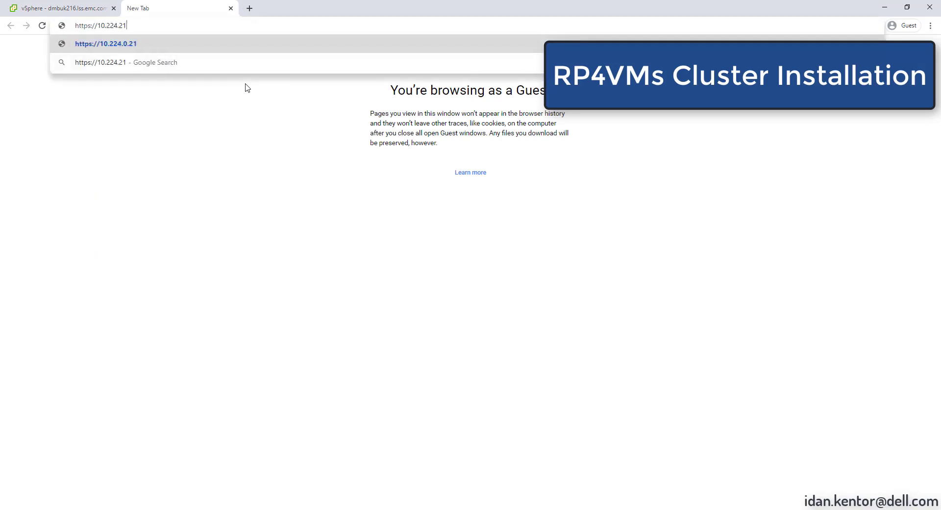
pyautogui.press('Return')
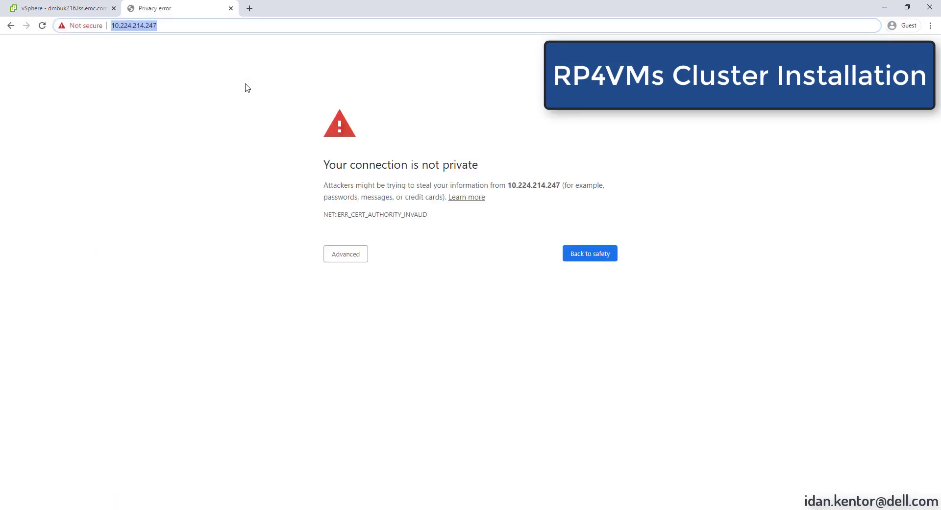
pyautogui.click(349, 254)
pyautogui.click(368, 332)
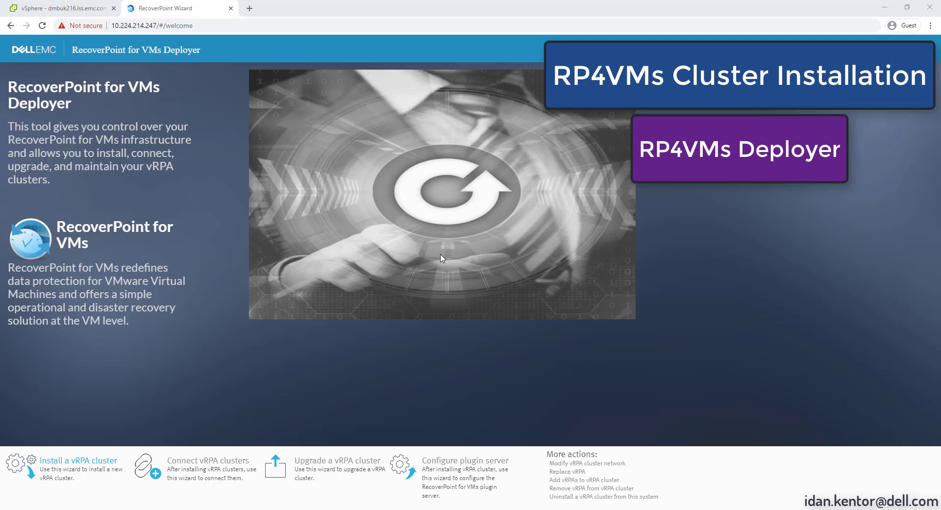
# Start a vRPA cluster install, connect to vCenter 10.224.210.216 with the administrator account and password, and trust its certificate
pyautogui.click(82, 465)
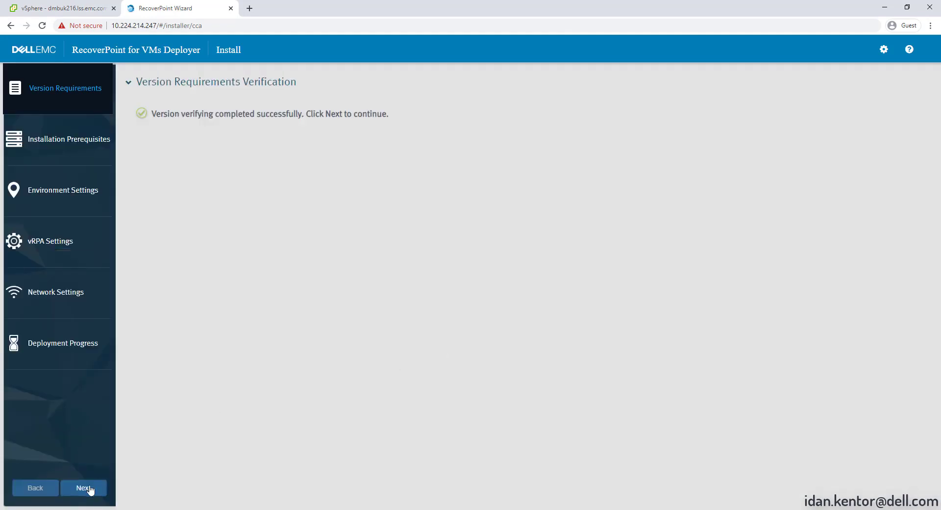
pyautogui.click(84, 488)
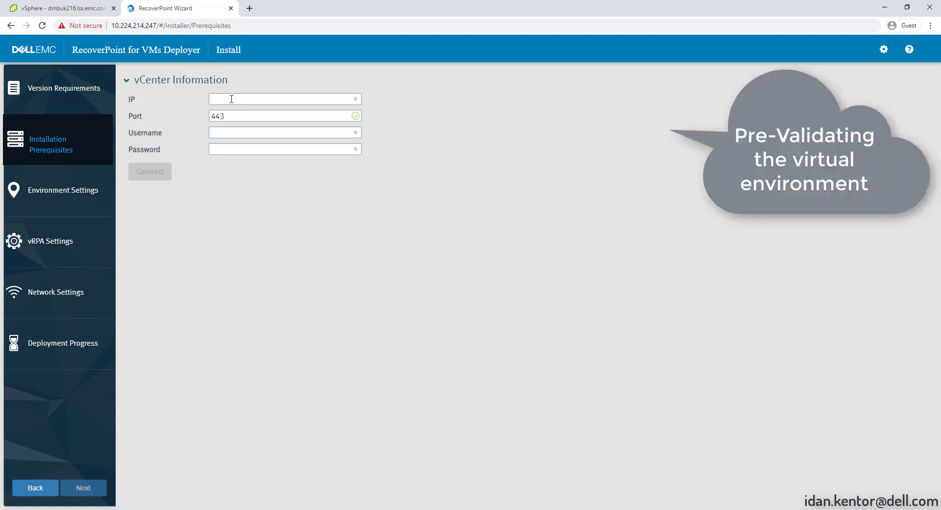
pyautogui.click(232, 99)
pyautogui.write('10.224.210.216')
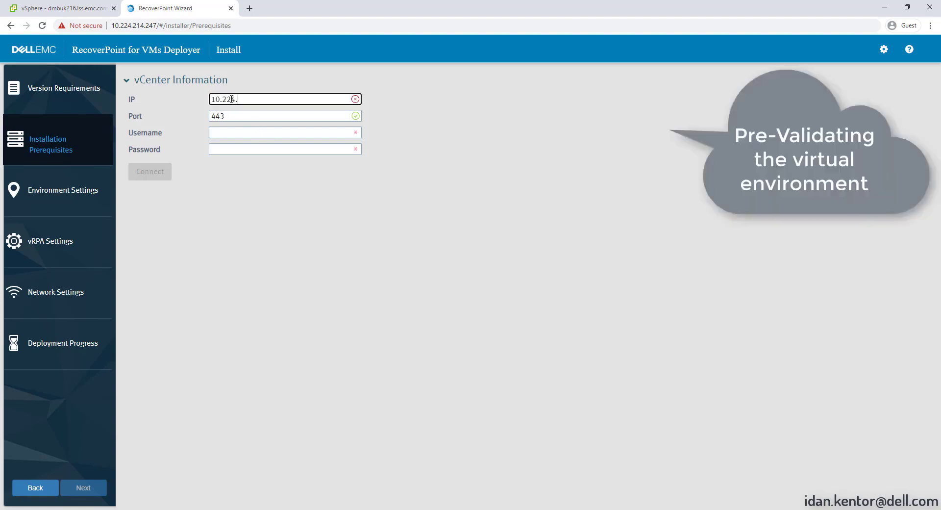
pyautogui.press('Tab')
pyautogui.write('Administrator@vsphere.local')
pyautogui.press('Tab')
pyautogui.write('**********')
pyautogui.click(150, 172)
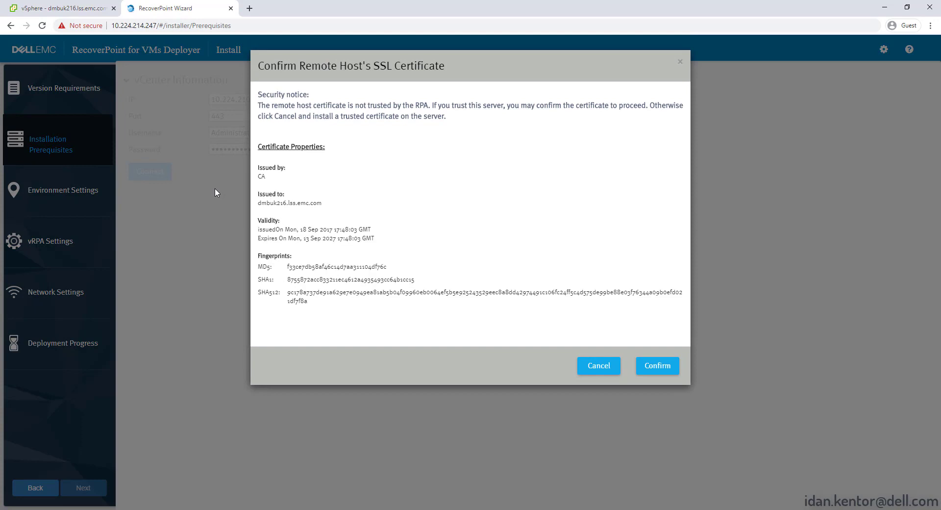
pyautogui.click(655, 371)
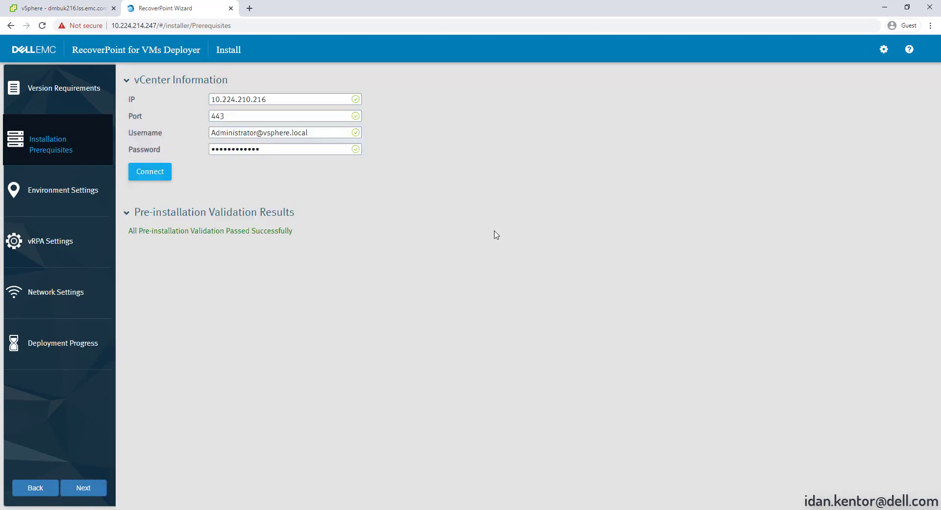
pyautogui.click(87, 489)
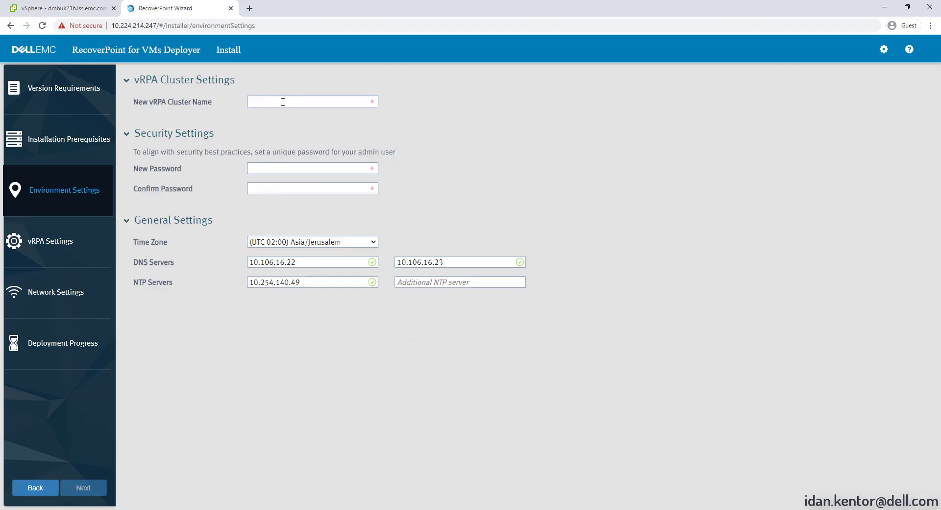
# Name the new vRPA cluster 'Tokyo' and enter and confirm the new admin password
pyautogui.click(283, 101)
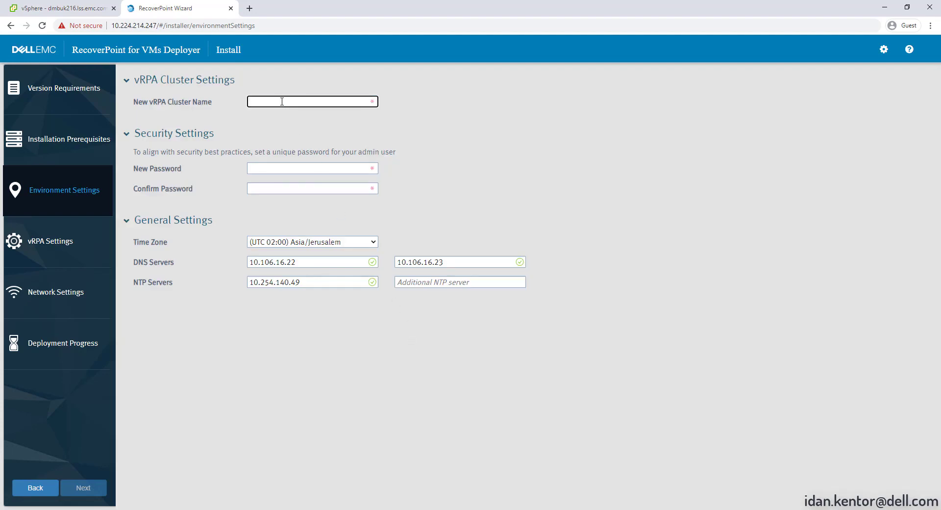
pyautogui.write('Tokyo')
pyautogui.click(283, 166)
pyautogui.write('************')
pyautogui.press('Tab')
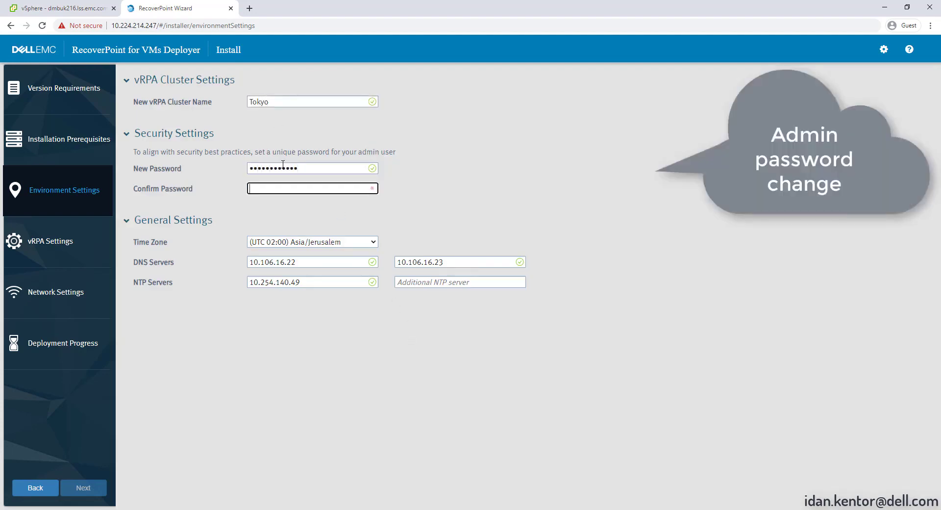
pyautogui.write('************')
# Set the time zone to (UTC 09:00) Asia/Tokyo, add 10.106.16.22 as a second NTP server, and continue
pyautogui.click(373, 242)
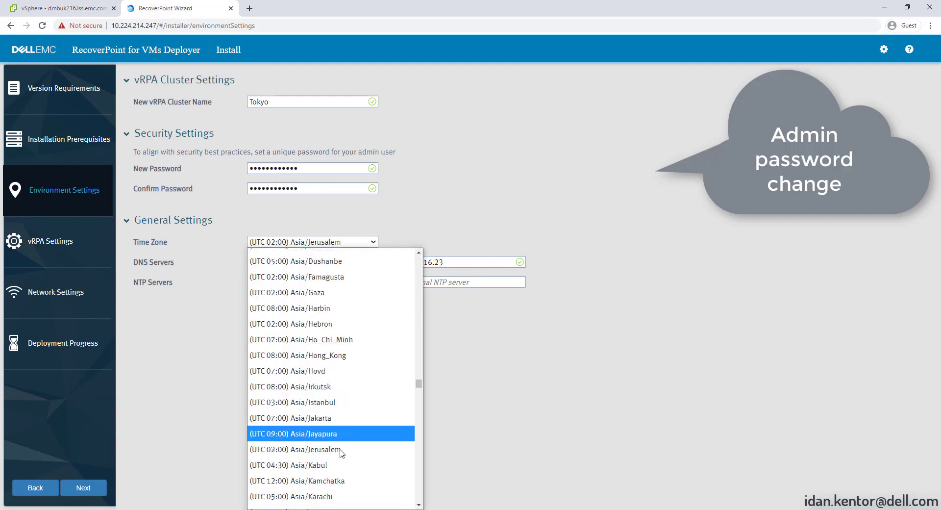
pyautogui.scroll(-12, 337, 432)
pyautogui.click(328, 414)
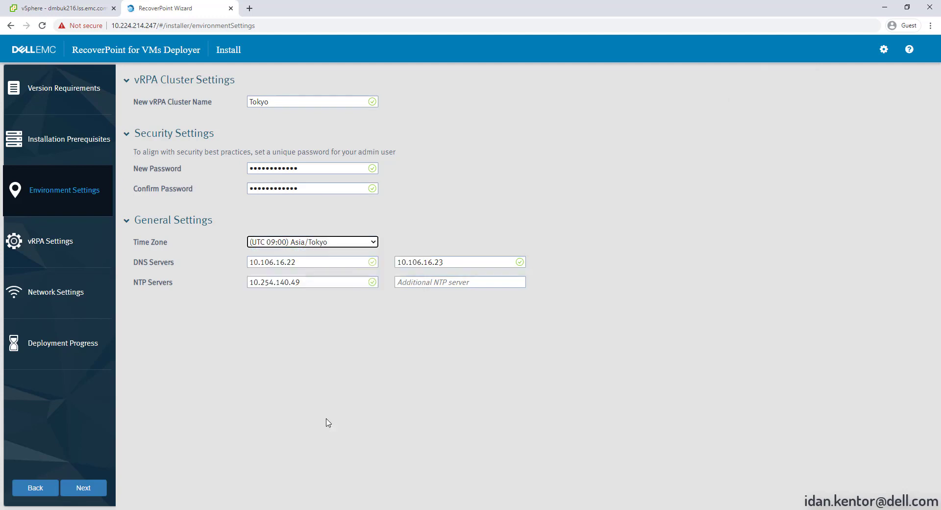
pyautogui.moveTo(297, 262); pyautogui.dragTo(249, 270)
pyautogui.hotkey('ctrl', 'c')
pyautogui.click(436, 282)
pyautogui.hotkey('ctrl', 'v')
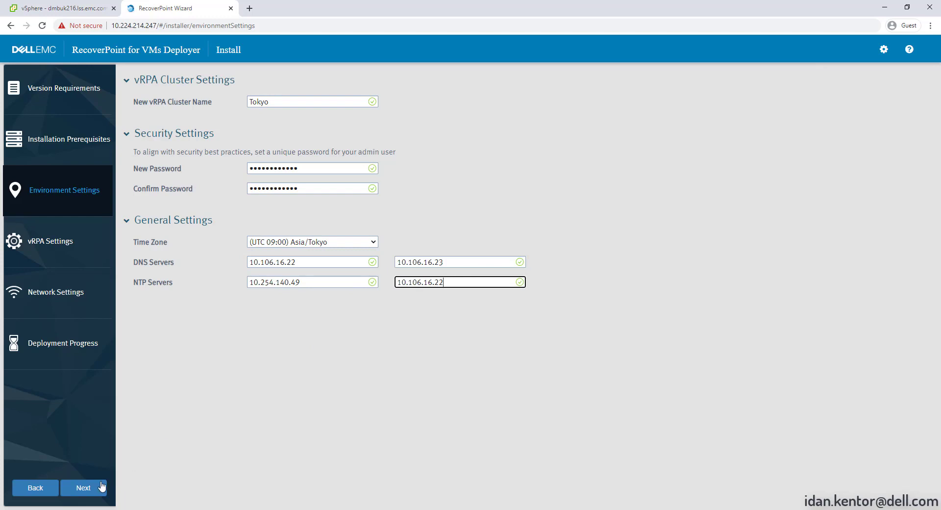
pyautogui.click(85, 487)
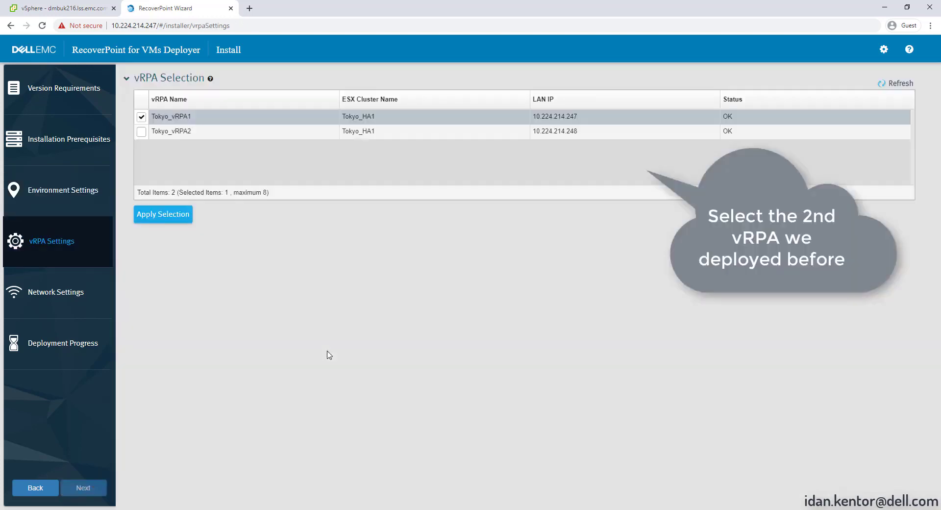
# Apply Tokyo_vRPA1 and Tokyo_vRPA2, put the repository volume on XtremIO_0606_DS3, and continue
pyautogui.click(142, 132)
pyautogui.click(175, 219)
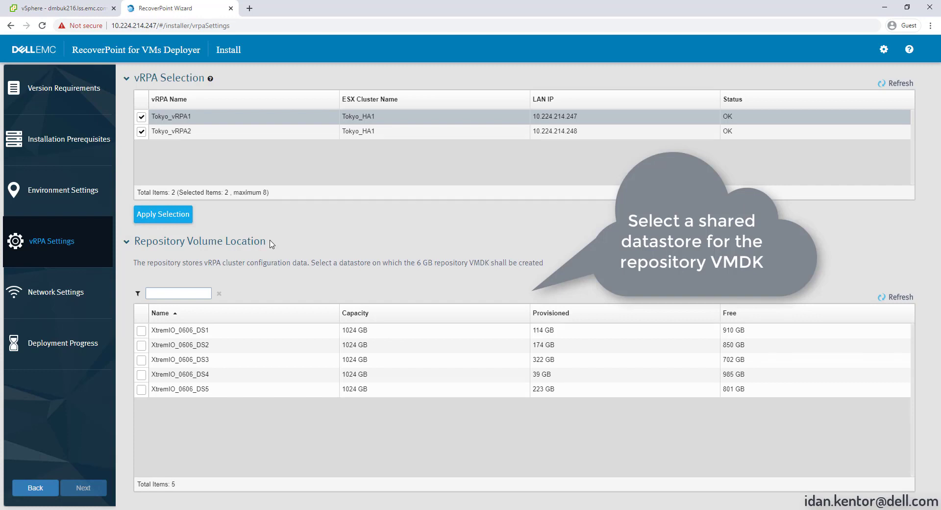
pyautogui.click(141, 360)
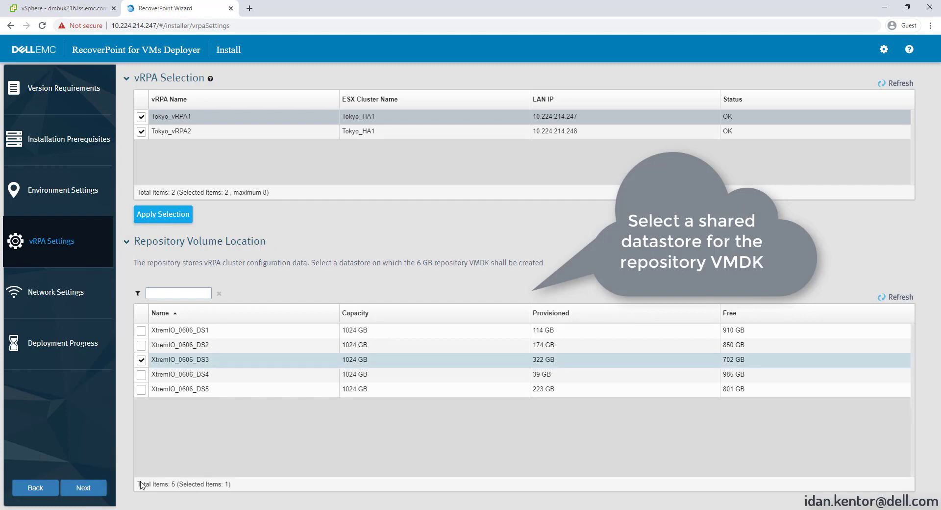
pyautogui.click(83, 488)
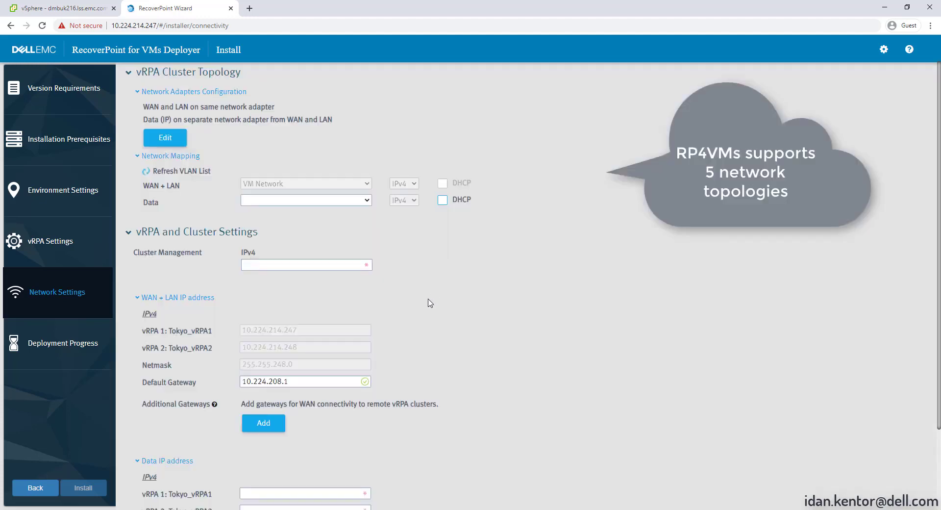
# Map the Data network to RP4VMs_Data and set cluster management IP 10.224.214.253
pyautogui.click(367, 200)
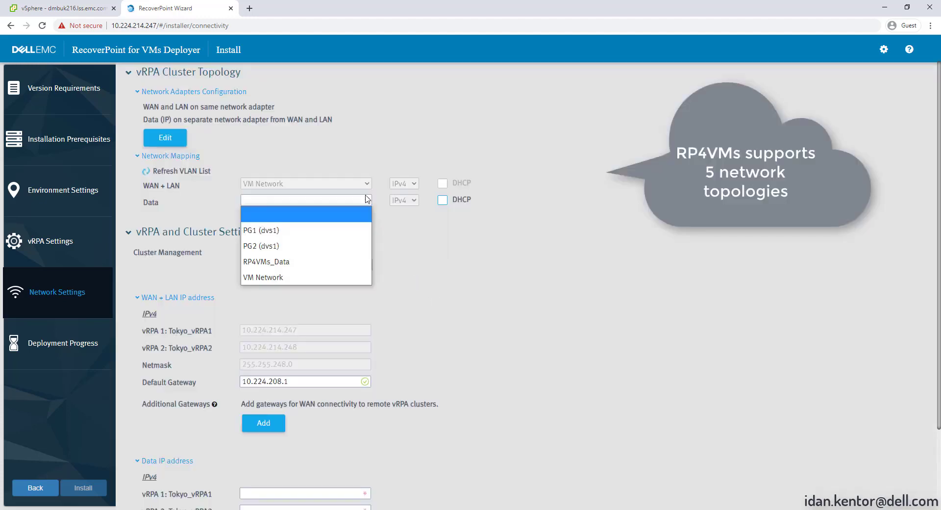
pyautogui.click(337, 261)
pyautogui.click(319, 265)
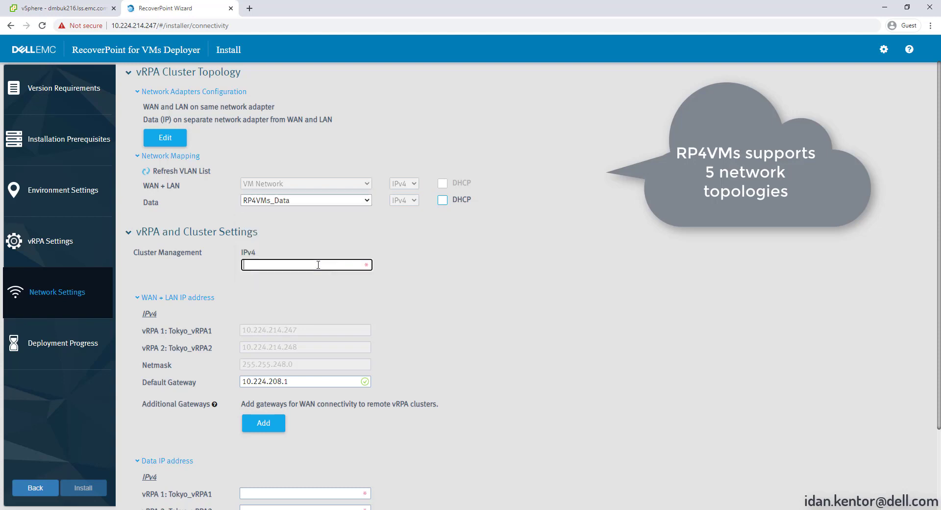
pyautogui.write('10.224.214.253')
# Set vRPA data IPs 192.168.0.11 and 192.168.0.12 with netmask 255.255.255.0, then install the cluster
pyautogui.scroll(-2, 471, 327)
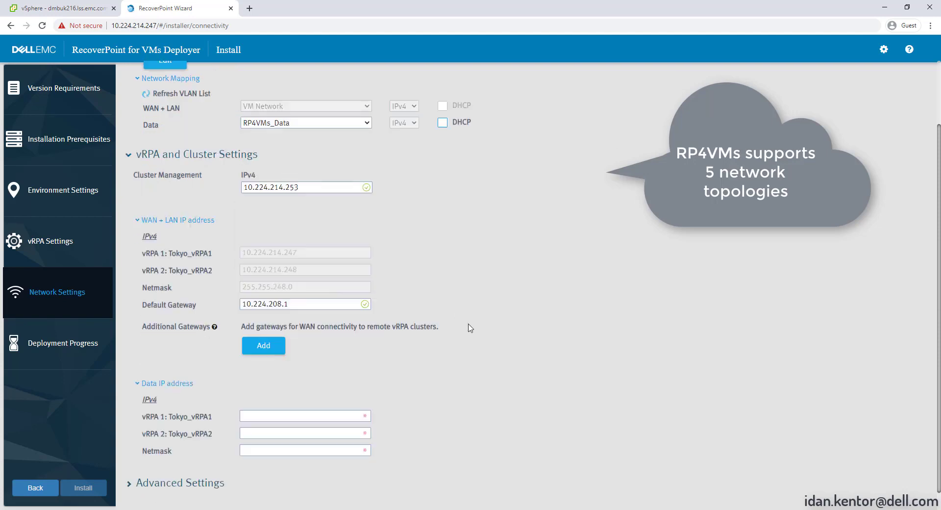
pyautogui.click(292, 396)
pyautogui.write('192.168')
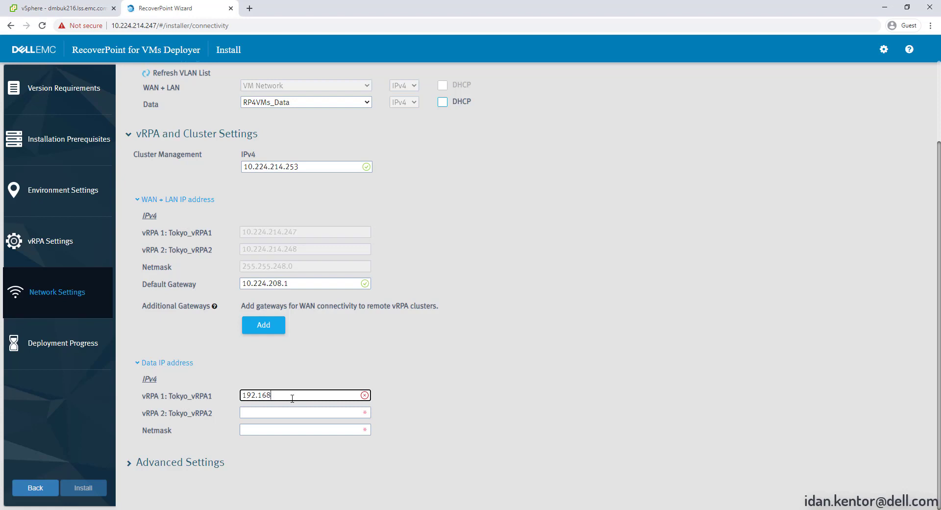
pyautogui.write('.0.11')
pyautogui.click(259, 413)
pyautogui.write('192.168.0.')
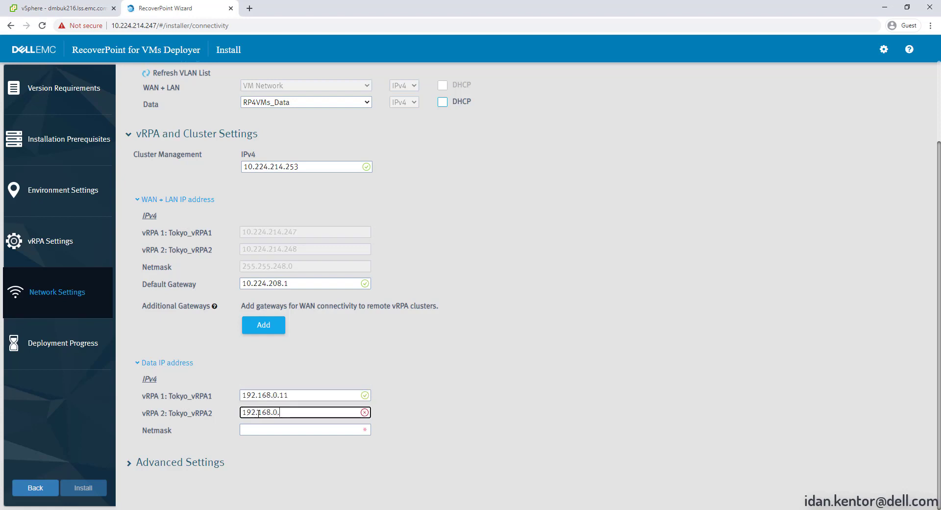
pyautogui.write('12')
pyautogui.press('Tab')
pyautogui.write('255.255.255.0')
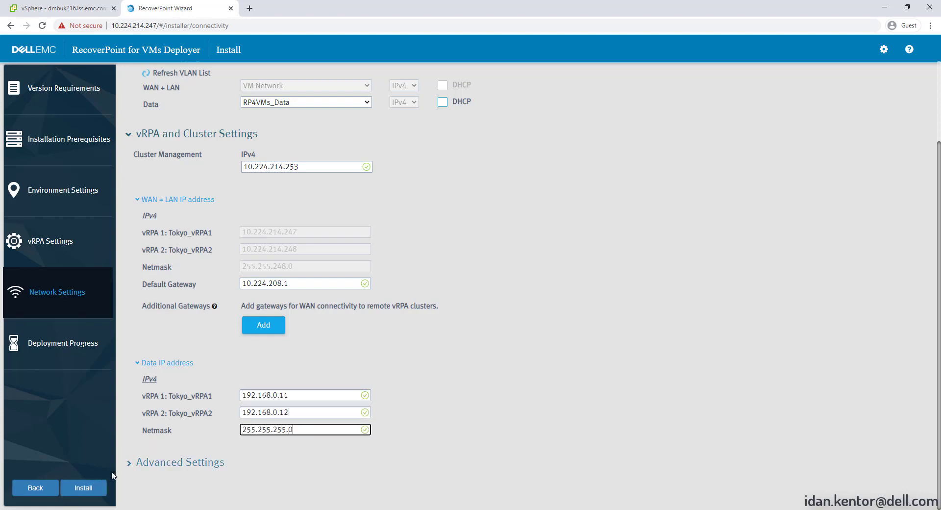
pyautogui.click(91, 488)
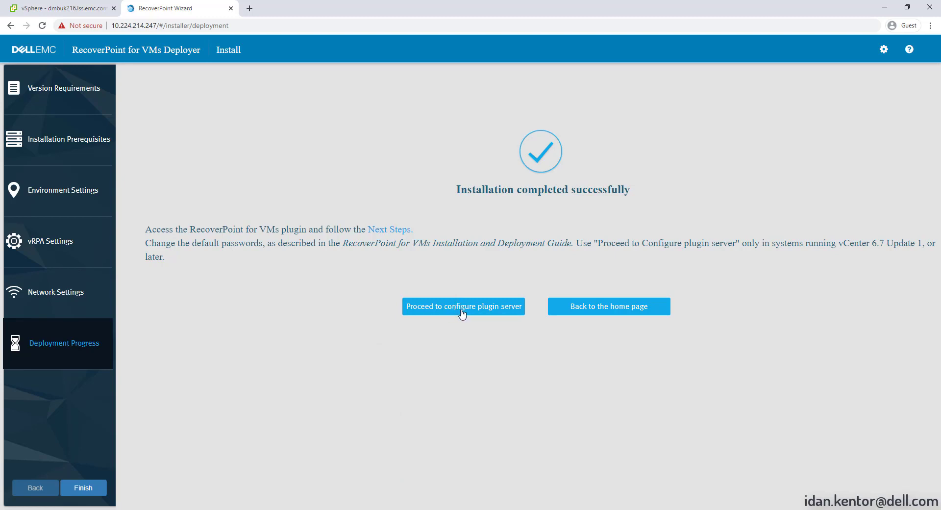
# Configure the plugin server at 10.224.214.215, validating and accepting its certificate
pyautogui.click(462, 307)
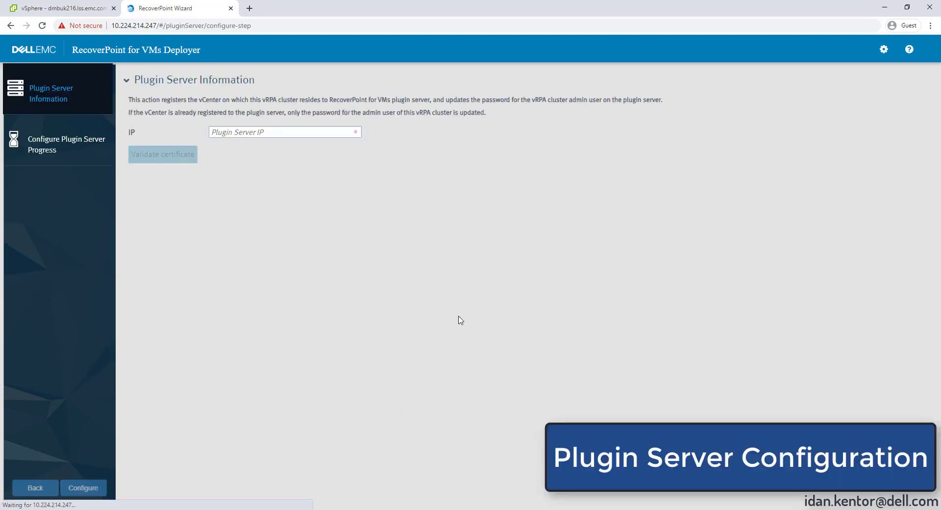
pyautogui.click(267, 135)
pyautogui.write('10.224')
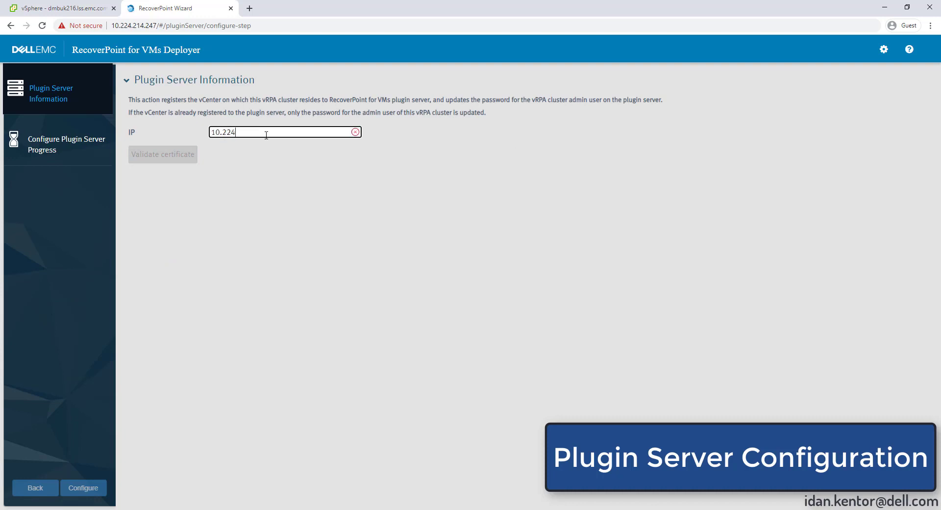
pyautogui.write('.214.215')
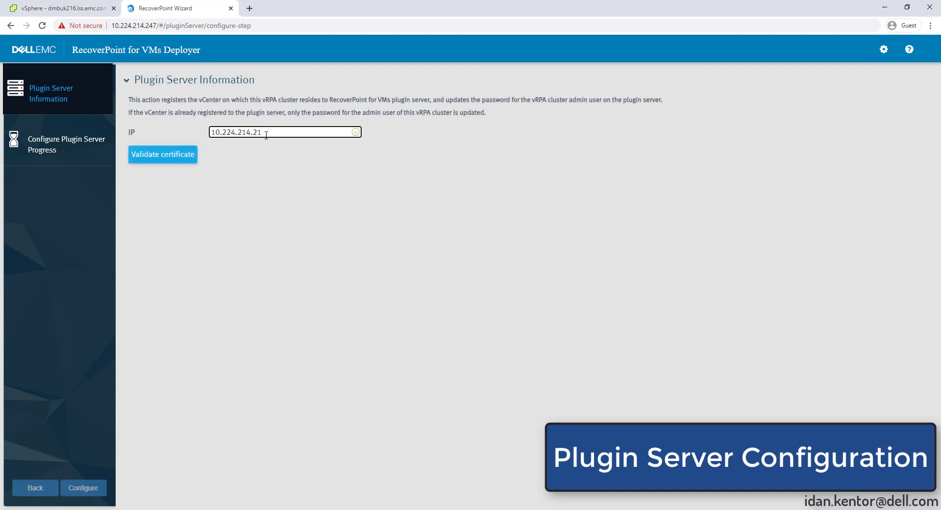
pyautogui.click(165, 161)
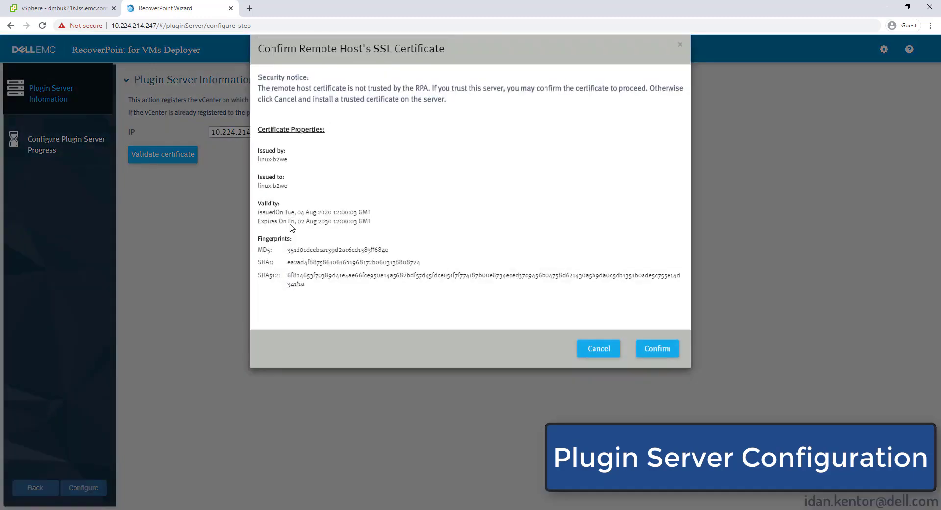
pyautogui.click(660, 366)
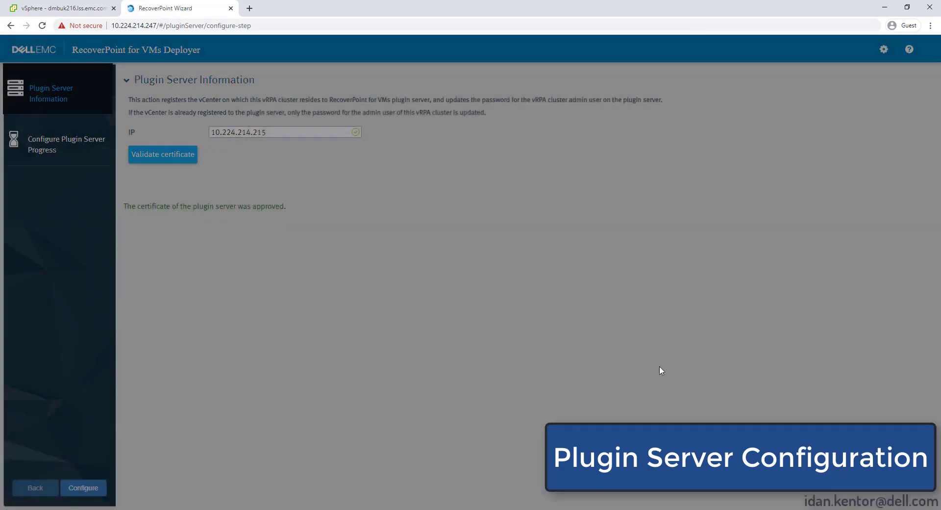
pyautogui.click(83, 489)
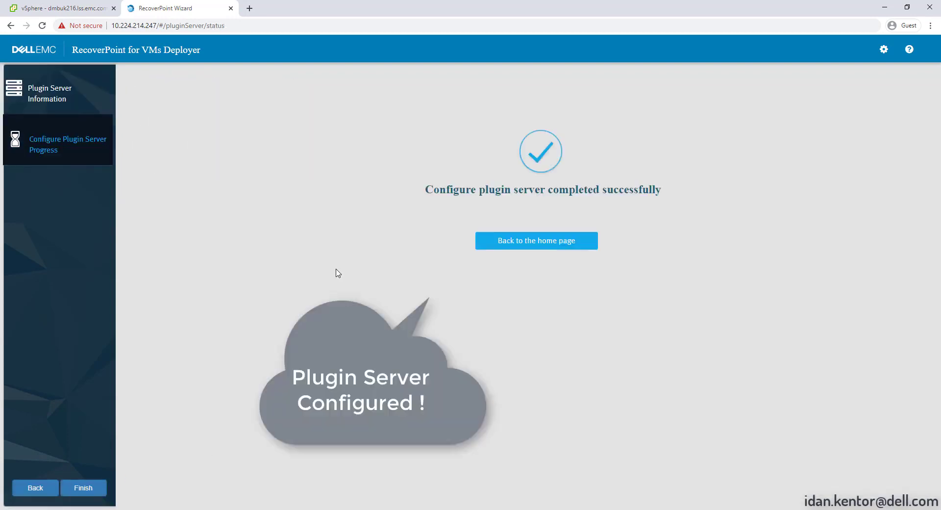
# Log back in to the deployer home page with the new admin password, then switch to vSphere Client
pyautogui.click(535, 242)
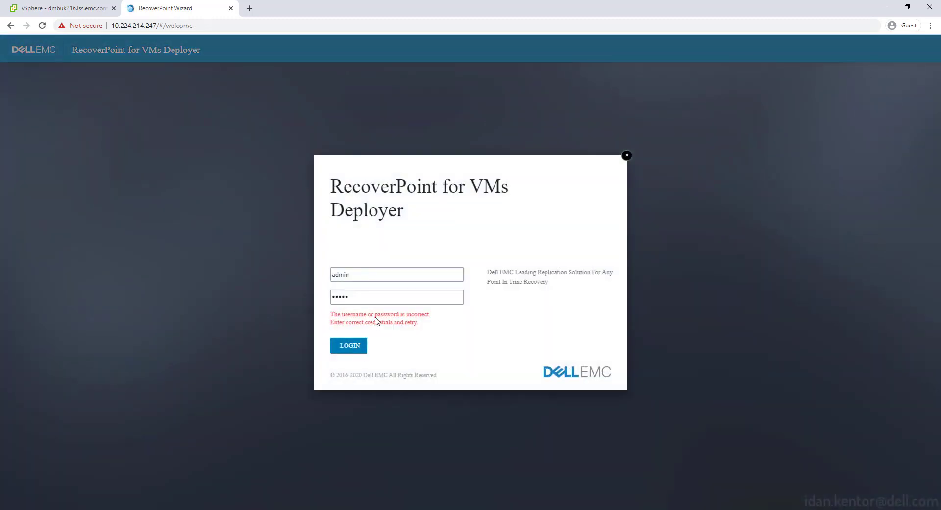
pyautogui.doubleClick(366, 297)
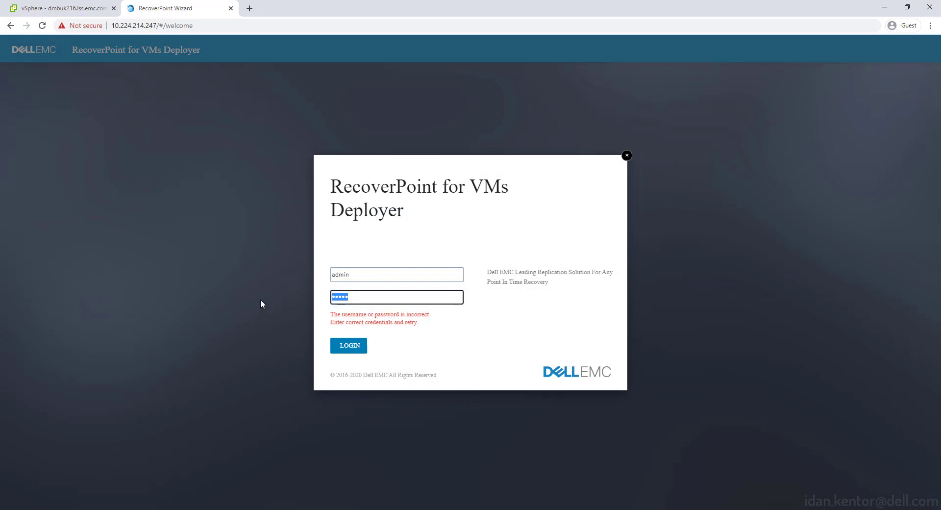
pyautogui.write('************')
pyautogui.click(361, 348)
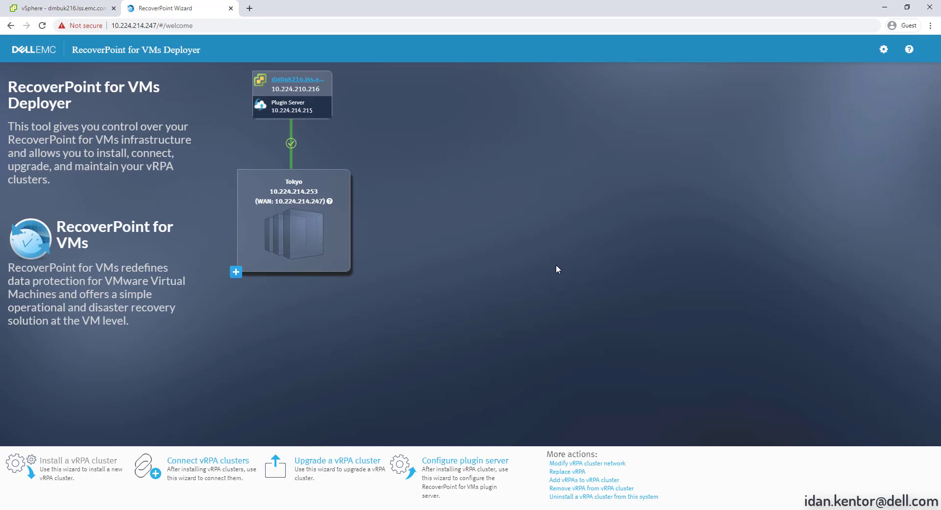
pyautogui.click(94, 4)
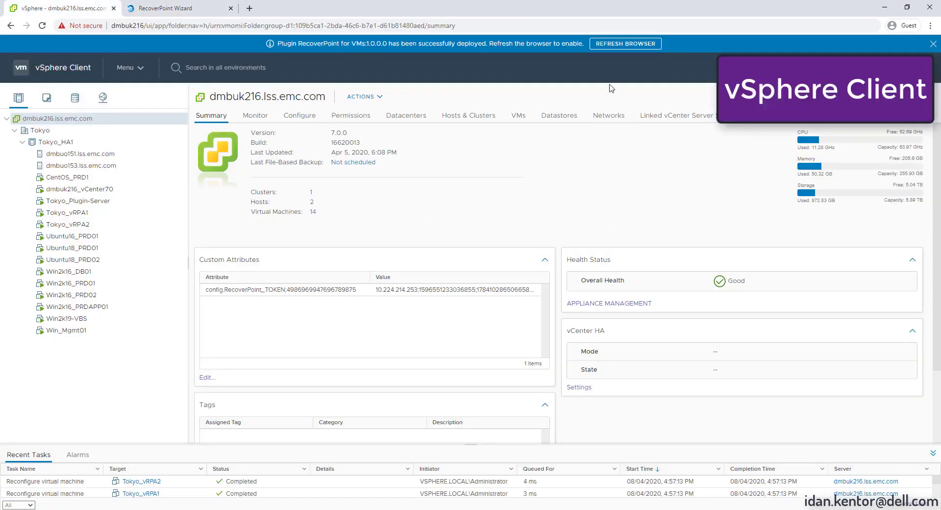
# Refresh vSphere to load the plugin, confirm RecoverPoint for VMs in the Menu, and return to the Deployer
pyautogui.click(608, 44)
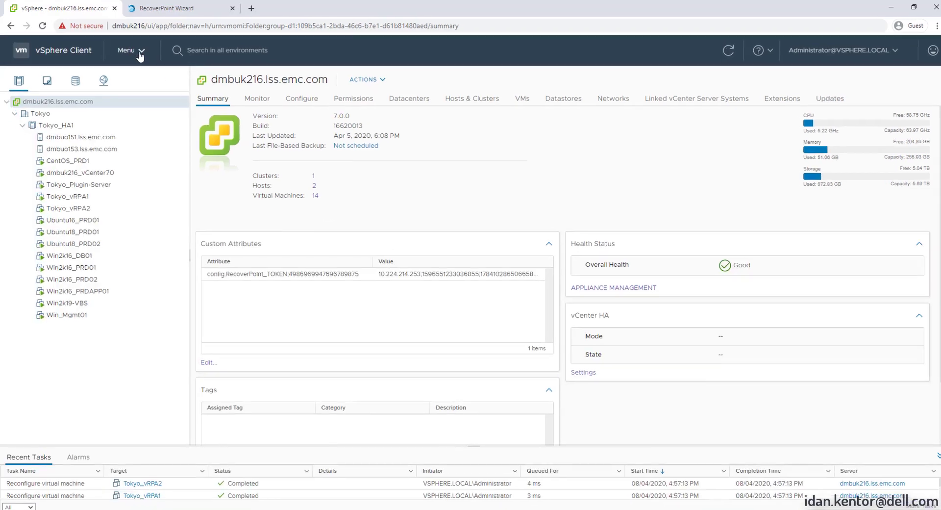
pyautogui.click(141, 51)
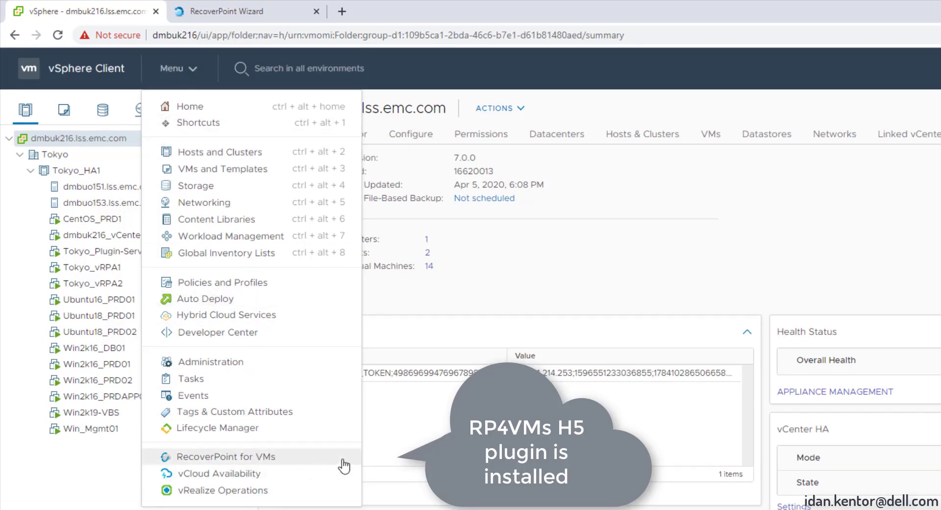
pyautogui.click(260, 7)
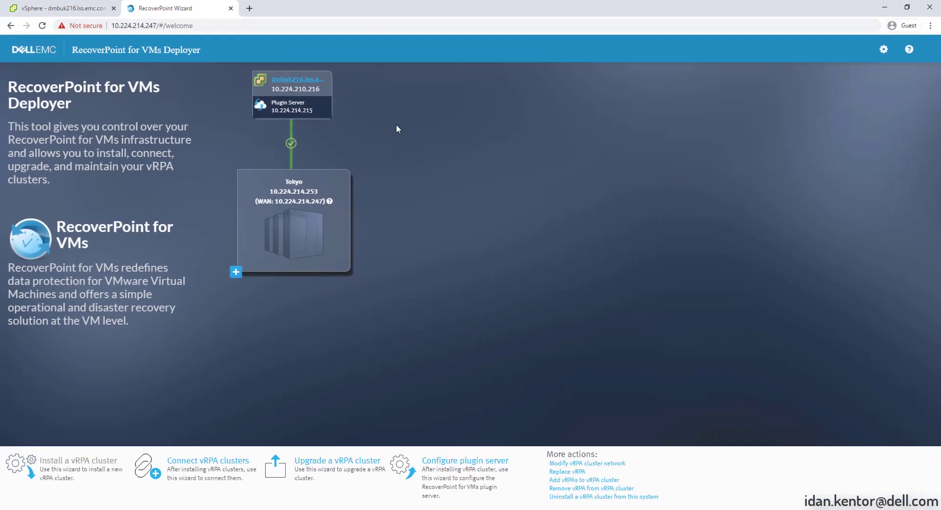
# Connect the Tokyo cluster to the remote cluster at WAN IP 10.224.214.53 using current cluster credentials
pyautogui.click(208, 460)
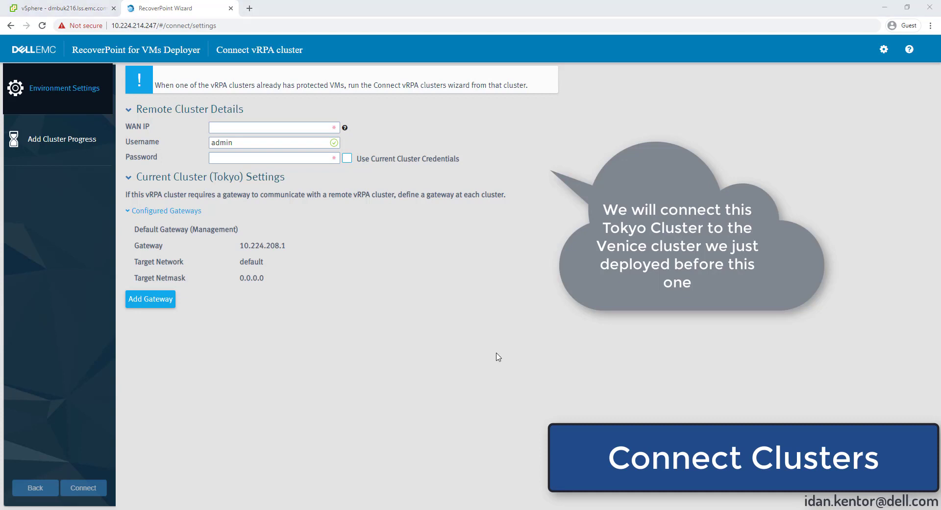
pyautogui.click(229, 127)
pyautogui.write('10.224.214')
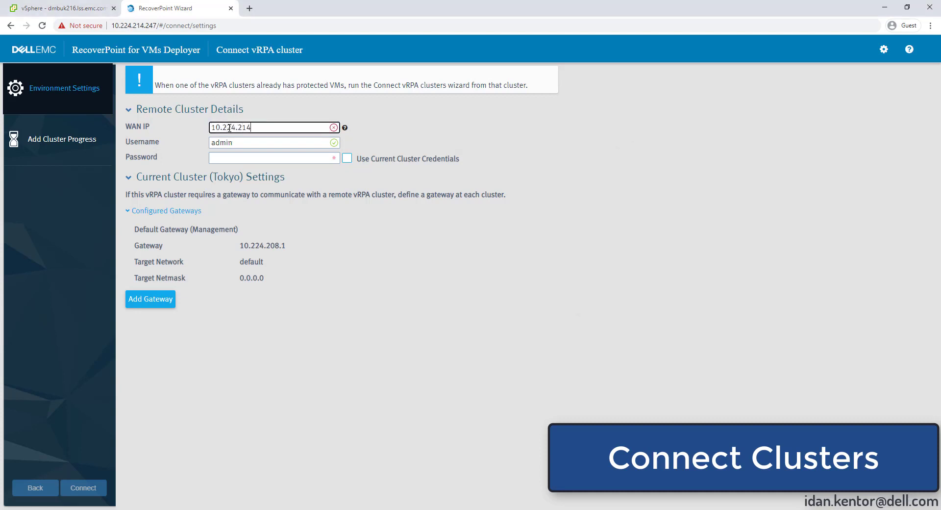
pyautogui.write('.53')
pyautogui.click(348, 158)
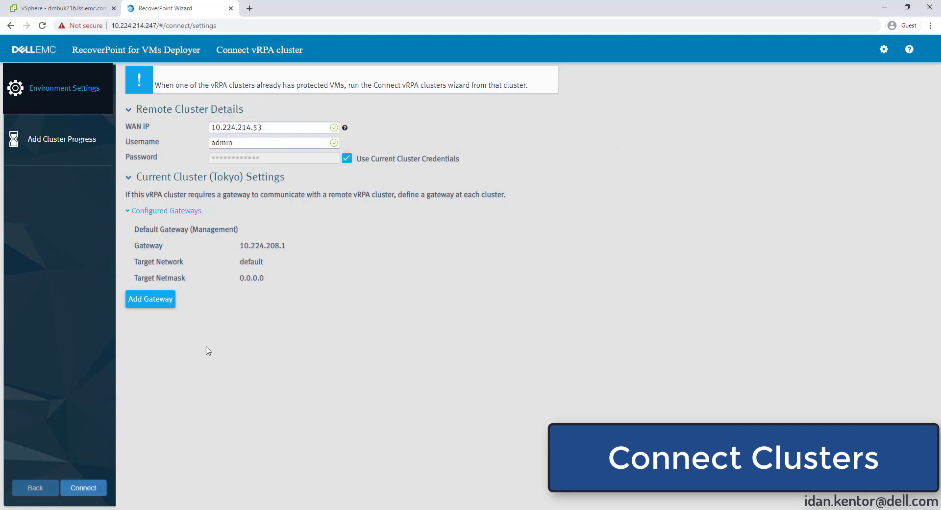
pyautogui.click(102, 484)
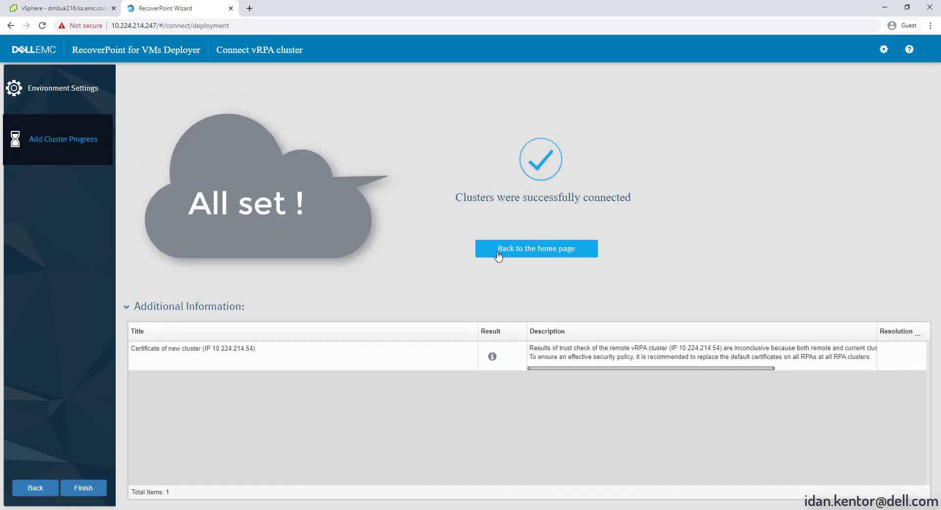
# Return to the deployer home page, log in again with the admin password, and switch to vSphere Client
pyautogui.click(516, 252)
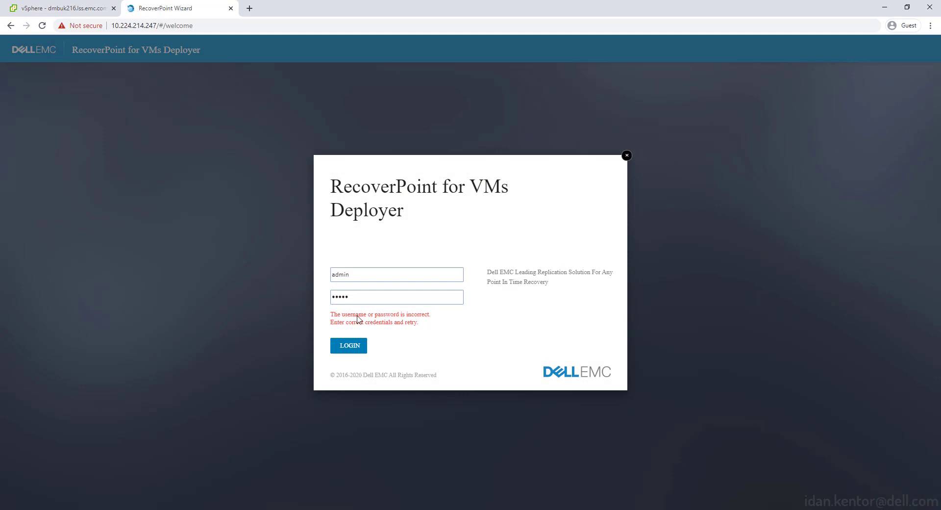
pyautogui.moveTo(364, 297); pyautogui.dragTo(259, 288)
pyautogui.write('••••••••••••')
pyautogui.click(357, 347)
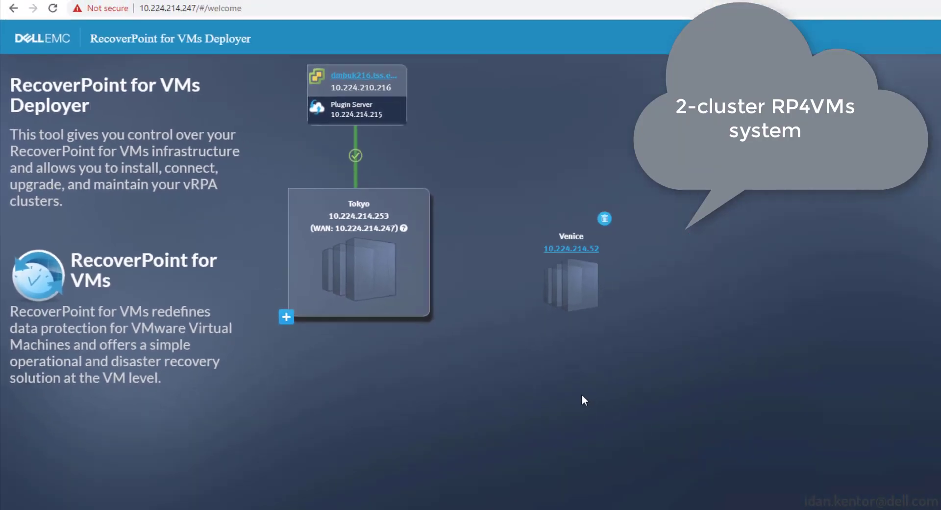
pyautogui.click(62, 9)
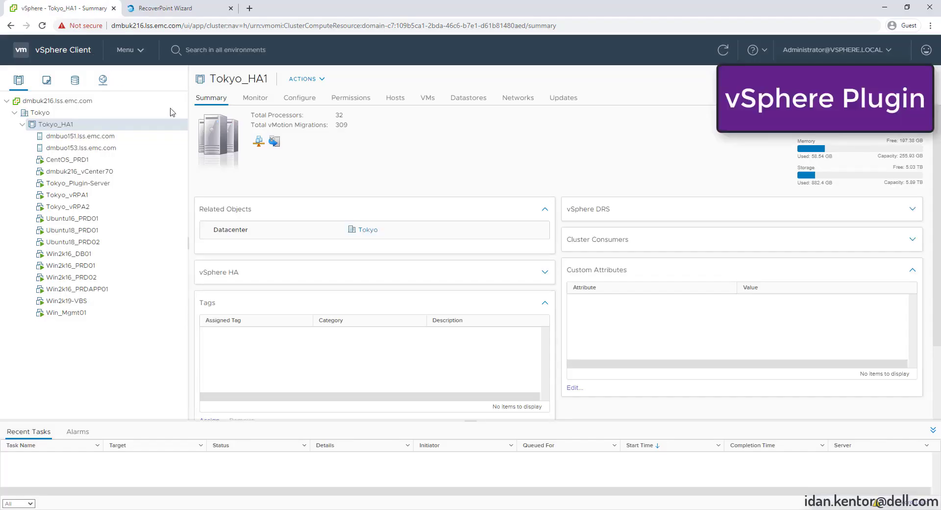
# Start protecting Win2k16_DB01 with RecoverPoint for VMs and exclude Hard disk 2 from replication
pyautogui.rightClick(72, 259)
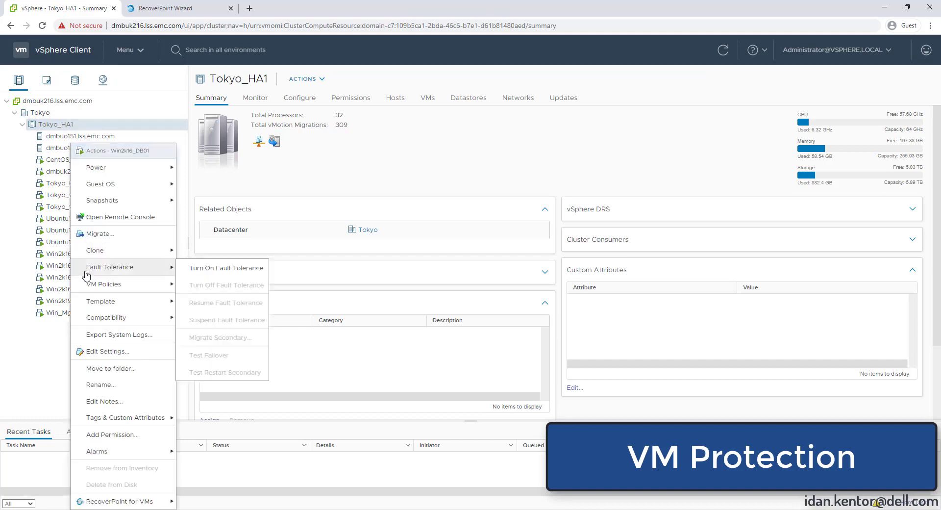
pyautogui.moveTo(150, 500)
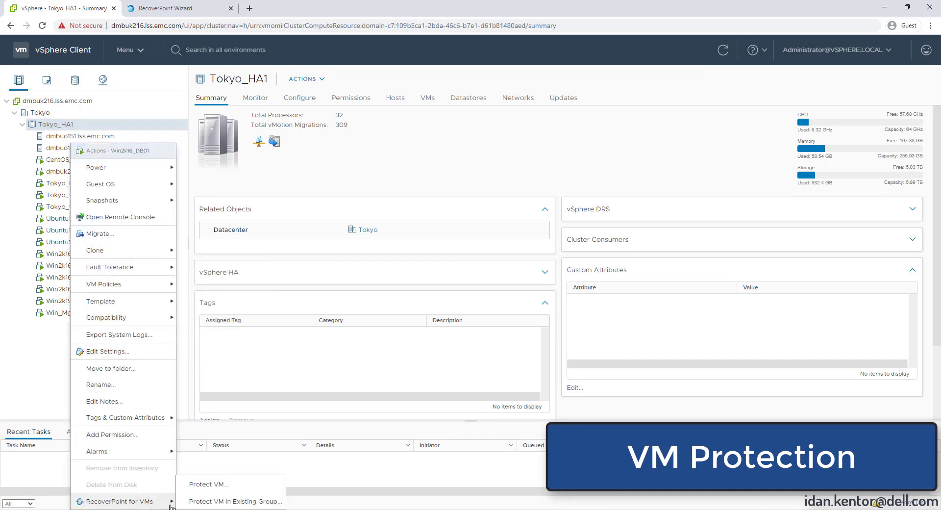
pyautogui.click(225, 487)
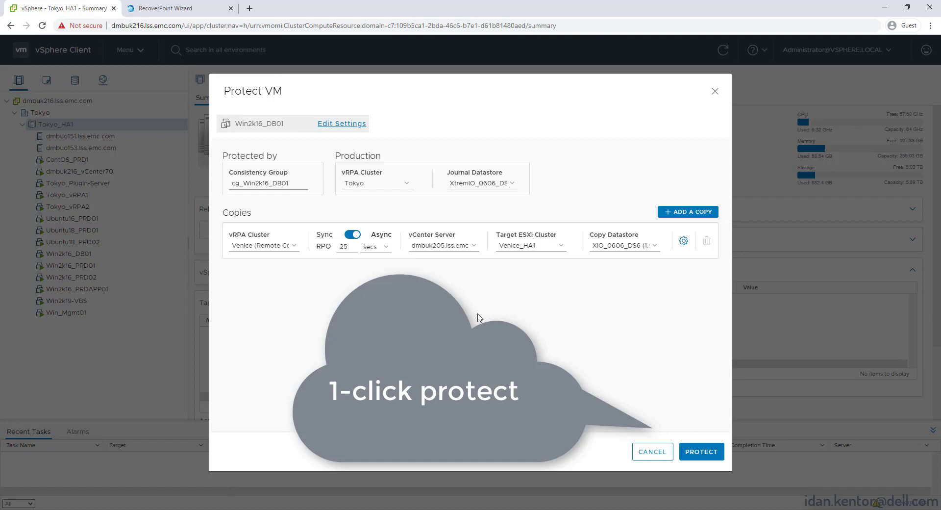
pyautogui.click(340, 124)
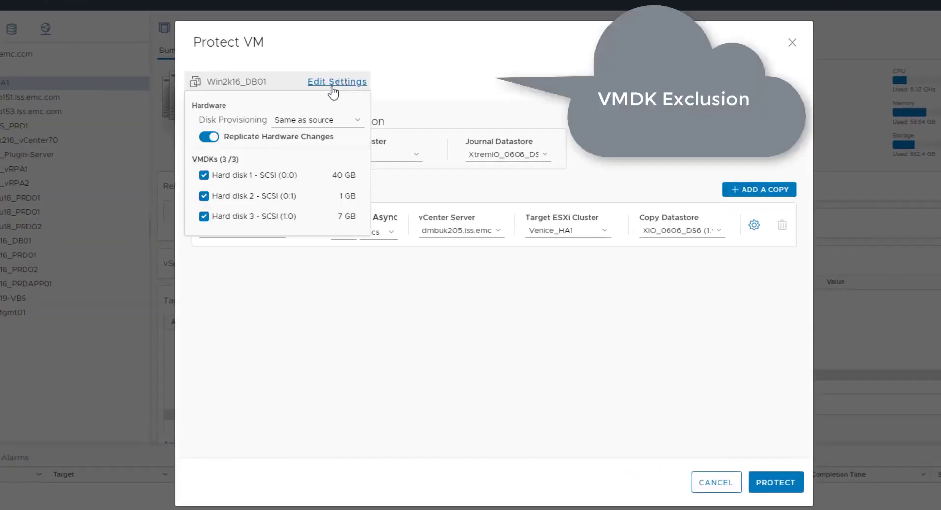
pyautogui.click(204, 196)
pyautogui.click(480, 300)
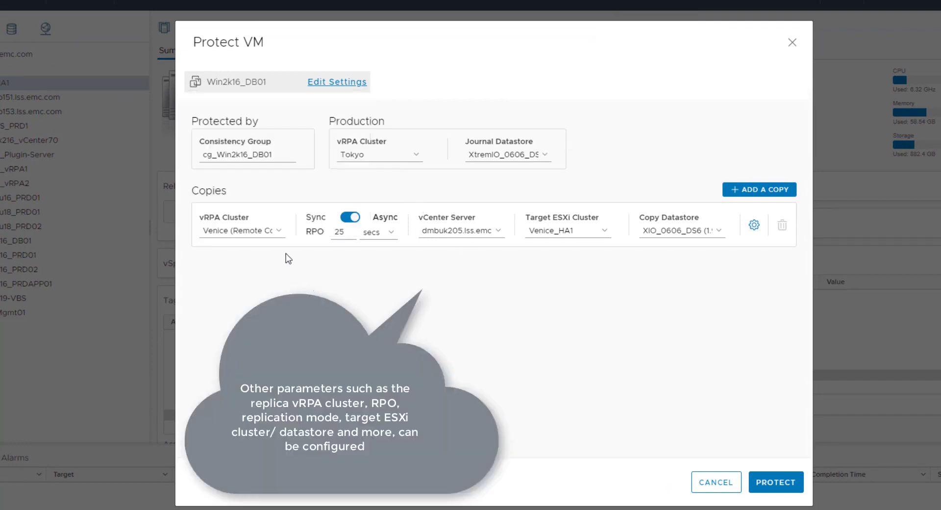
# Keep Venice as the copy cluster, change the RPO from 25 to 5 seconds, and protect the VM
pyautogui.click(282, 235)
pyautogui.click(282, 235)
pyautogui.click(368, 303)
pyautogui.moveTo(345, 236); pyautogui.dragTo(325, 237)
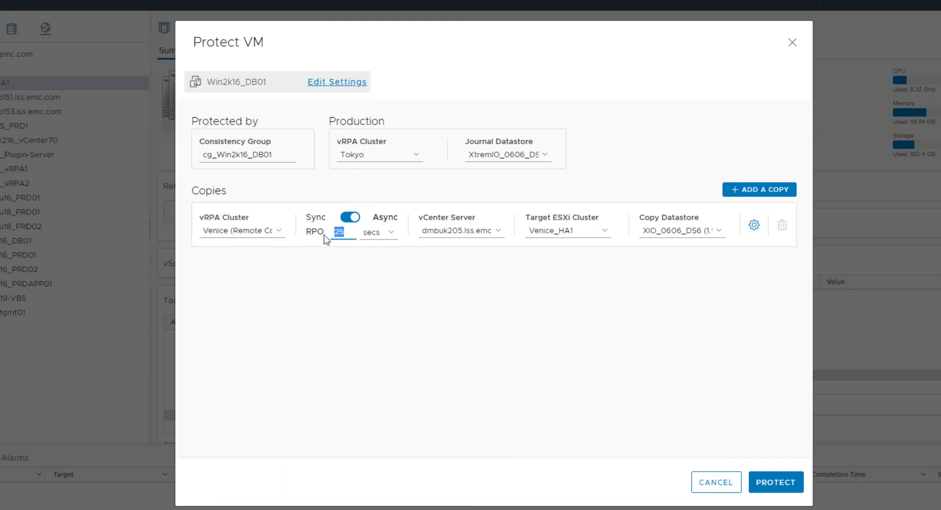
pyautogui.write('5')
pyautogui.click(511, 294)
pyautogui.click(754, 227)
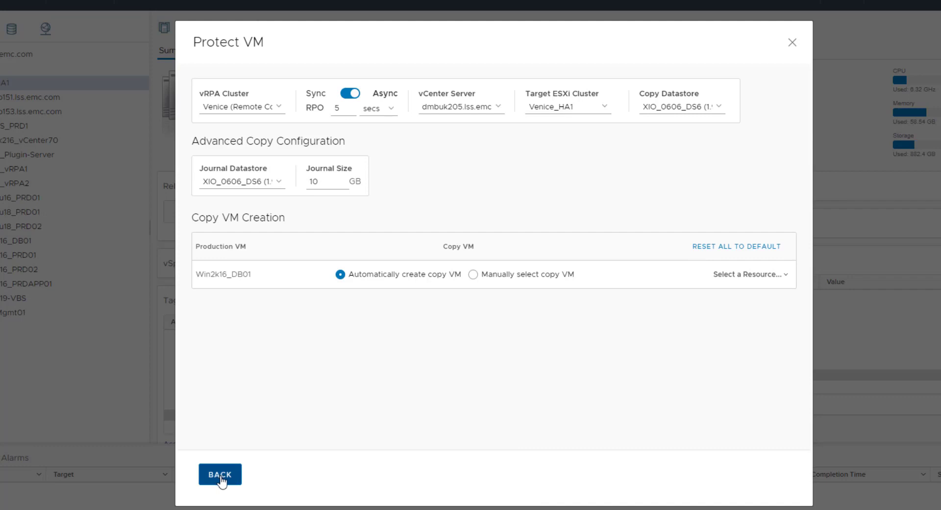
pyautogui.click(219, 476)
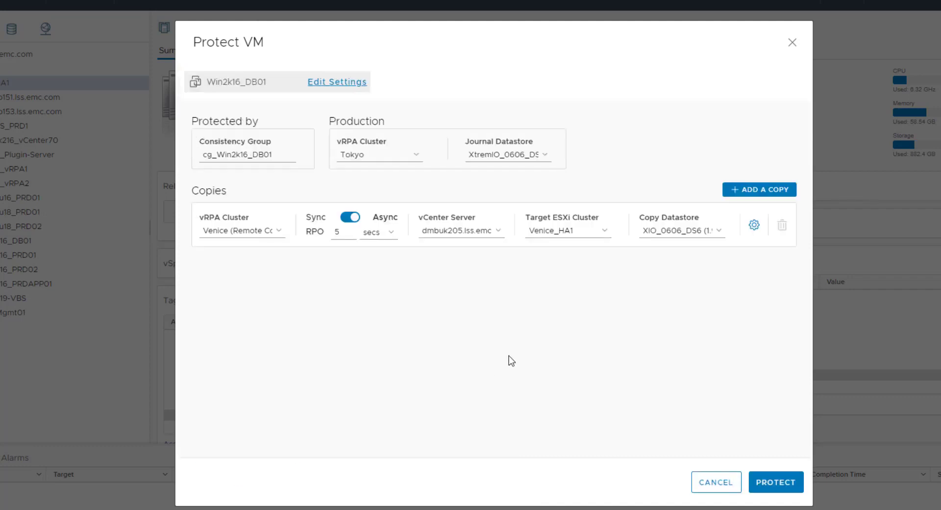
pyautogui.click(775, 479)
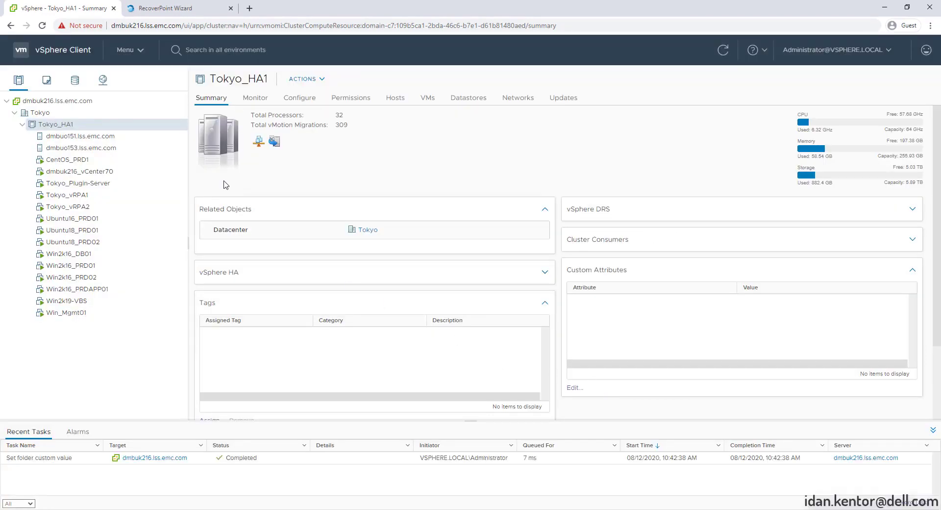
# Open the RecoverPoint for VMs plugin, dismiss the trial notice, and list VMs under VM Protection
pyautogui.click(136, 51)
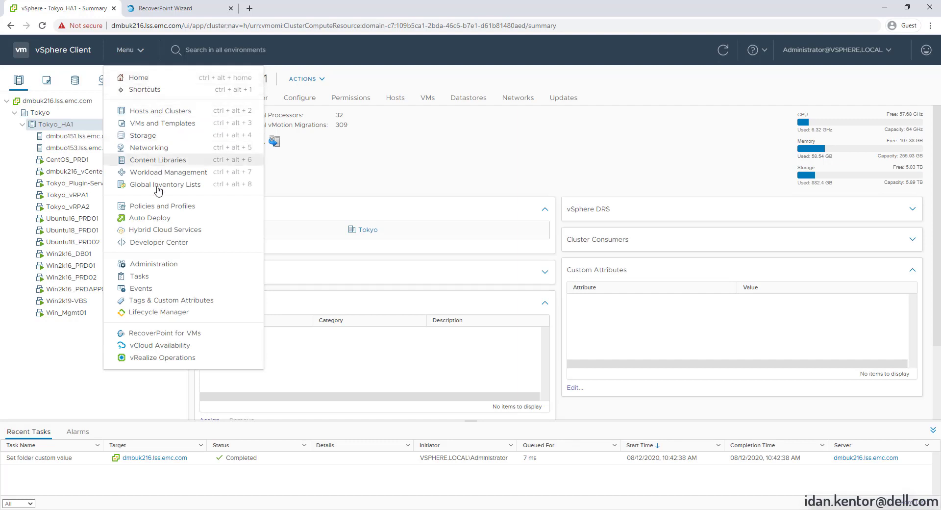
pyautogui.click(180, 336)
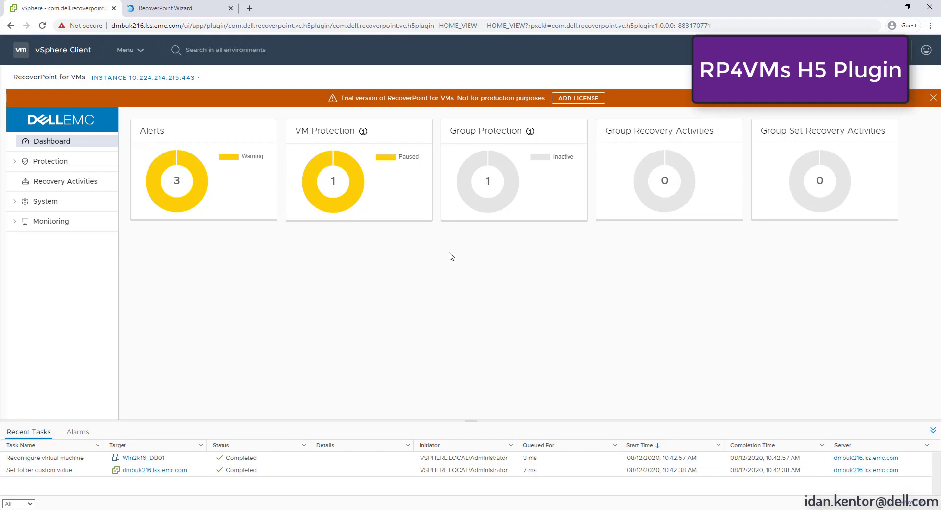
pyautogui.click(932, 98)
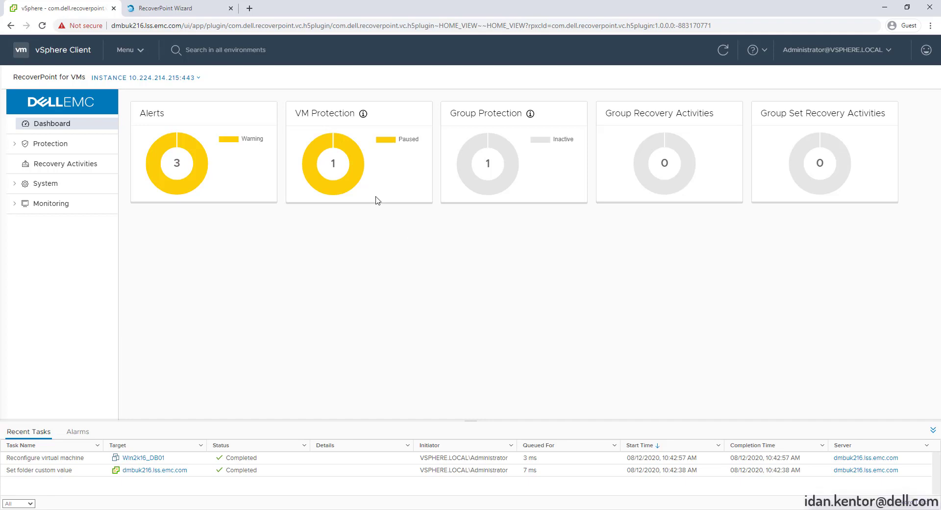
pyautogui.click(358, 169)
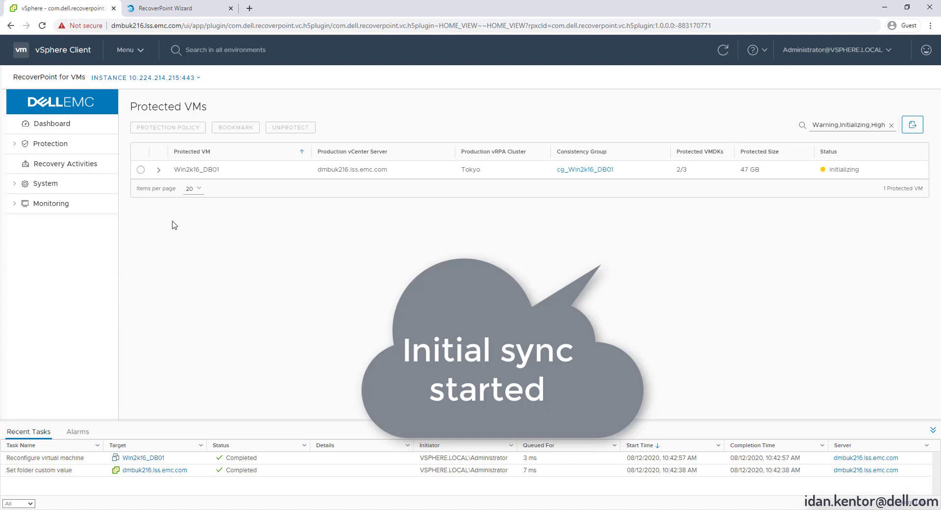
# Inspect Win2k16_DB01's copy details and the cg_Win2k16_DB01 group, then return to the Dashboard
pyautogui.click(158, 170)
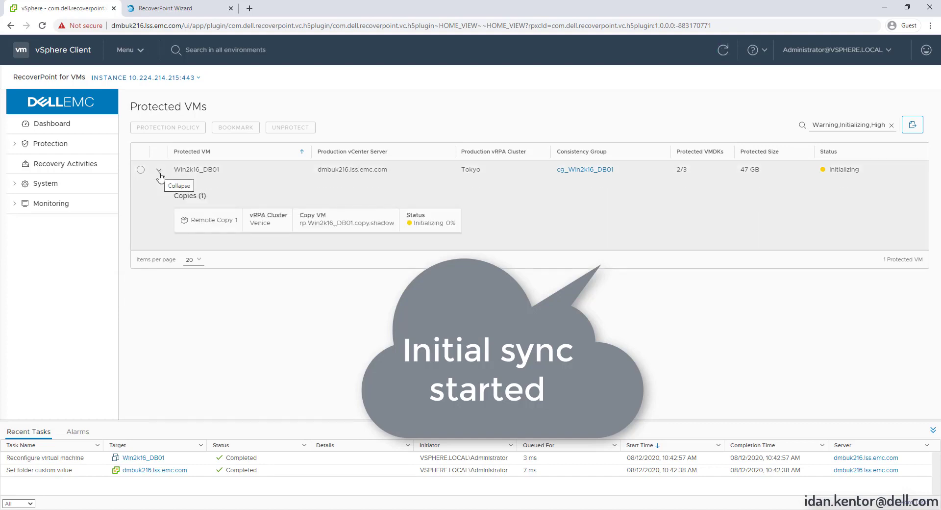
pyautogui.click(159, 172)
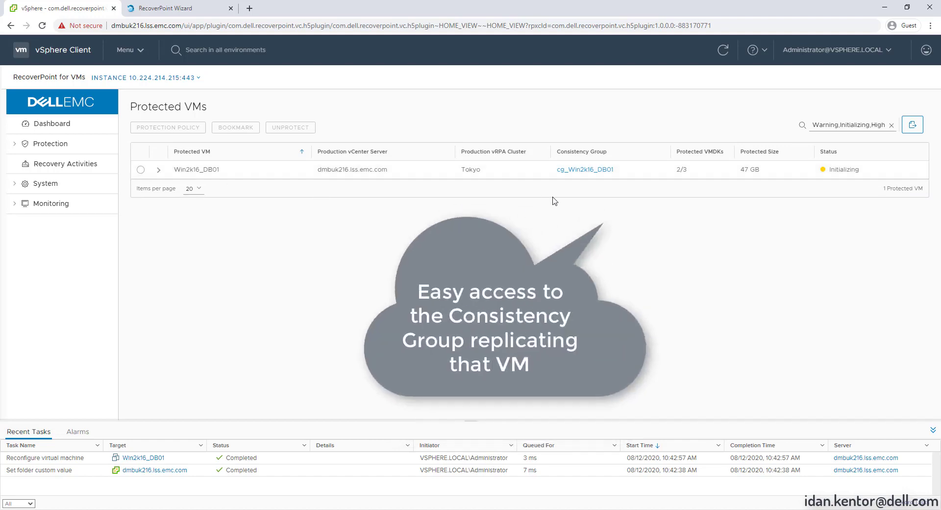
pyautogui.click(575, 170)
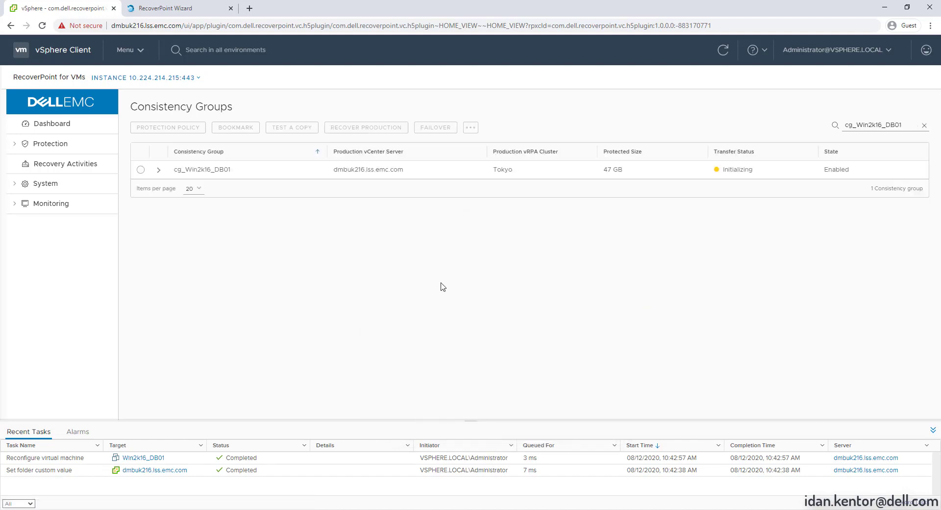
pyautogui.click(159, 170)
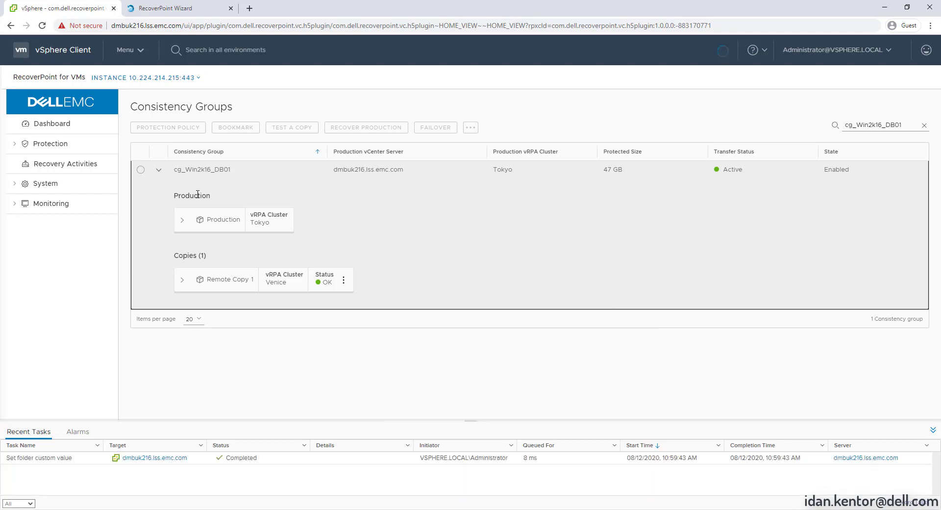
pyautogui.click(159, 170)
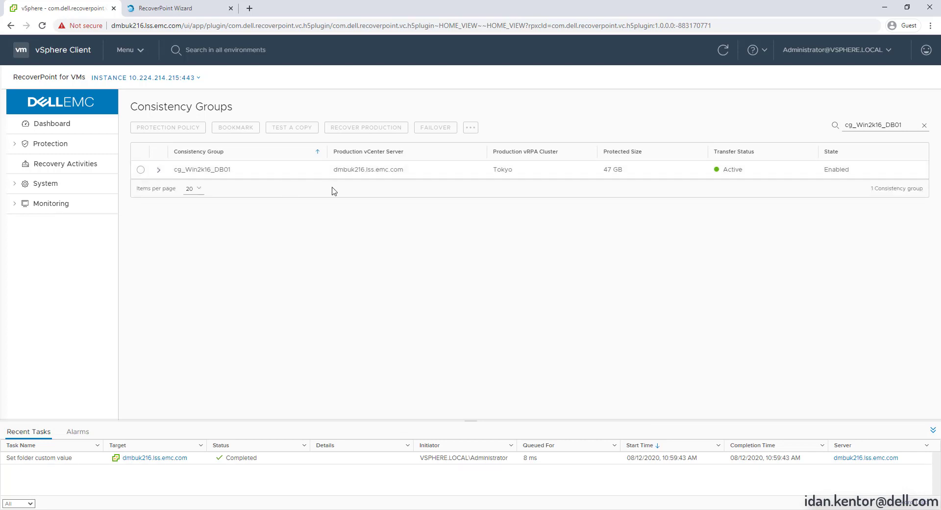
pyautogui.click(54, 127)
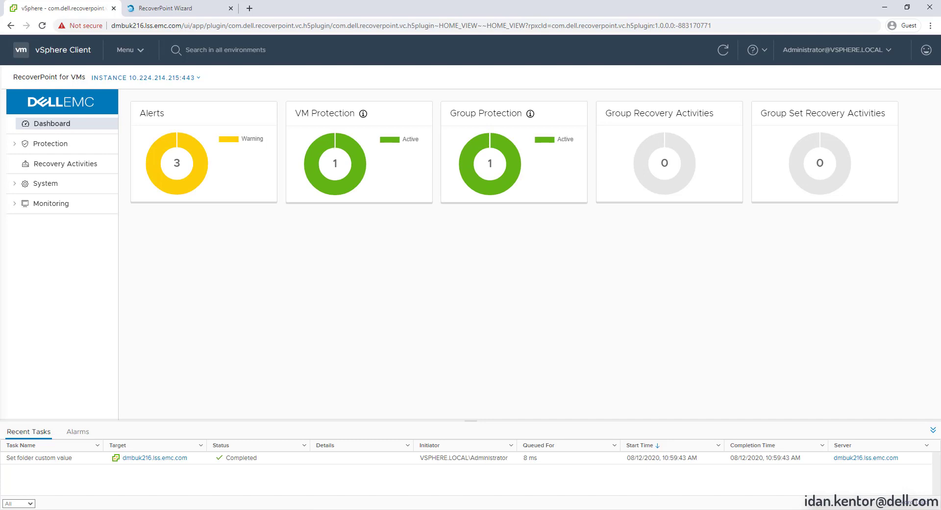